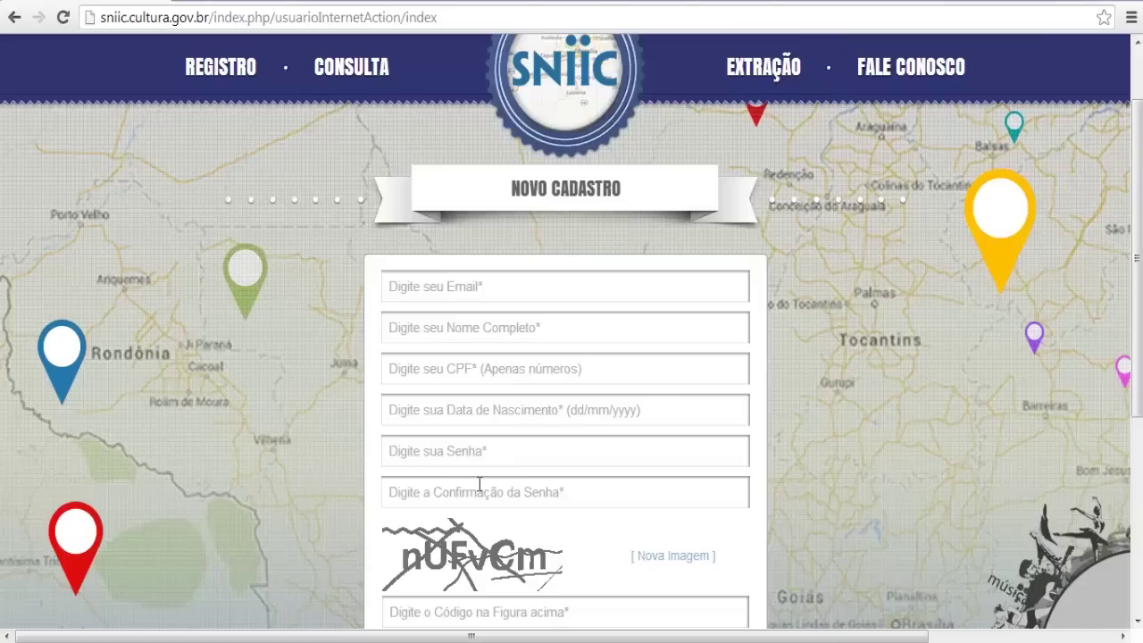
Read through the Declaração de Responsabilidade, then cancel the sign-up and go back to the login page
scroll(509, 488, down, 1)
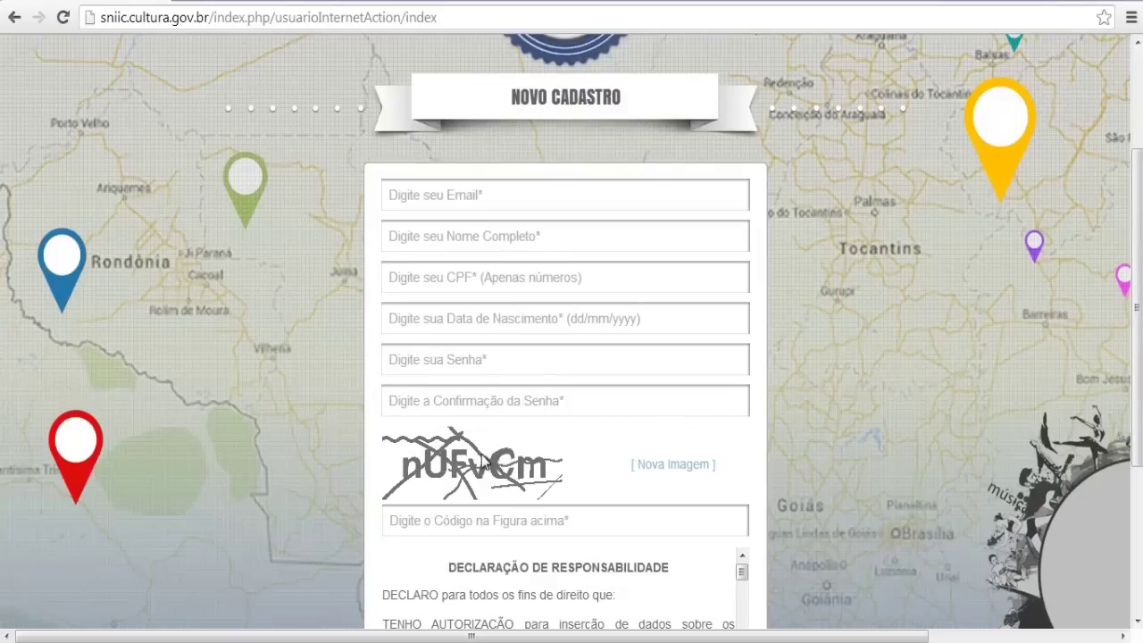
scroll(482, 459, down, 2)
scroll(538, 403, down, 2)
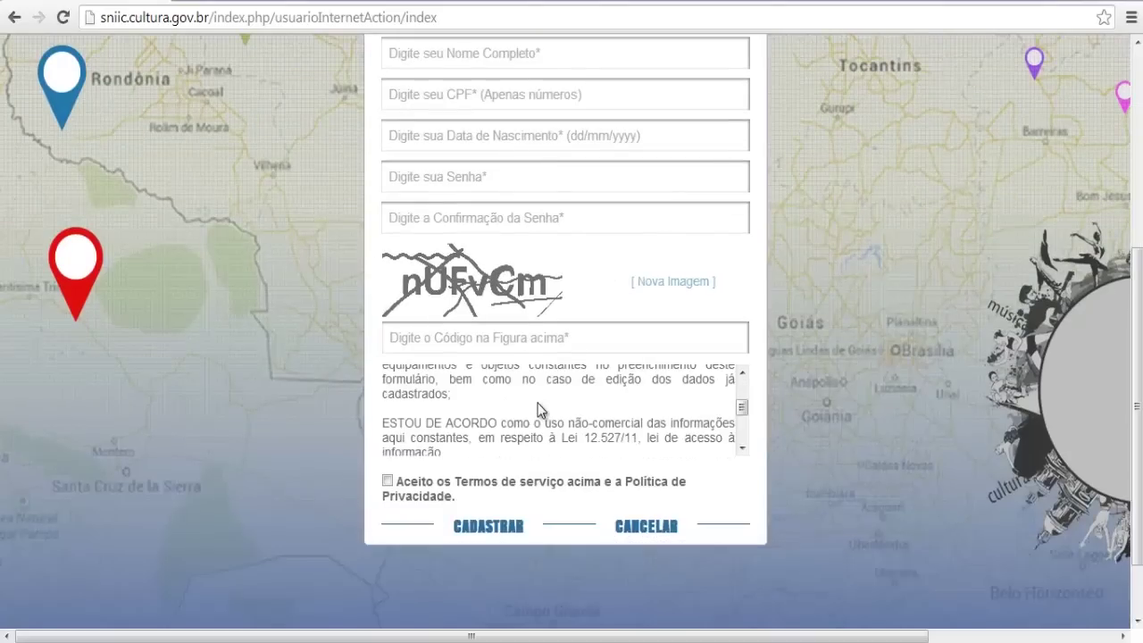
scroll(537, 403, down, 2)
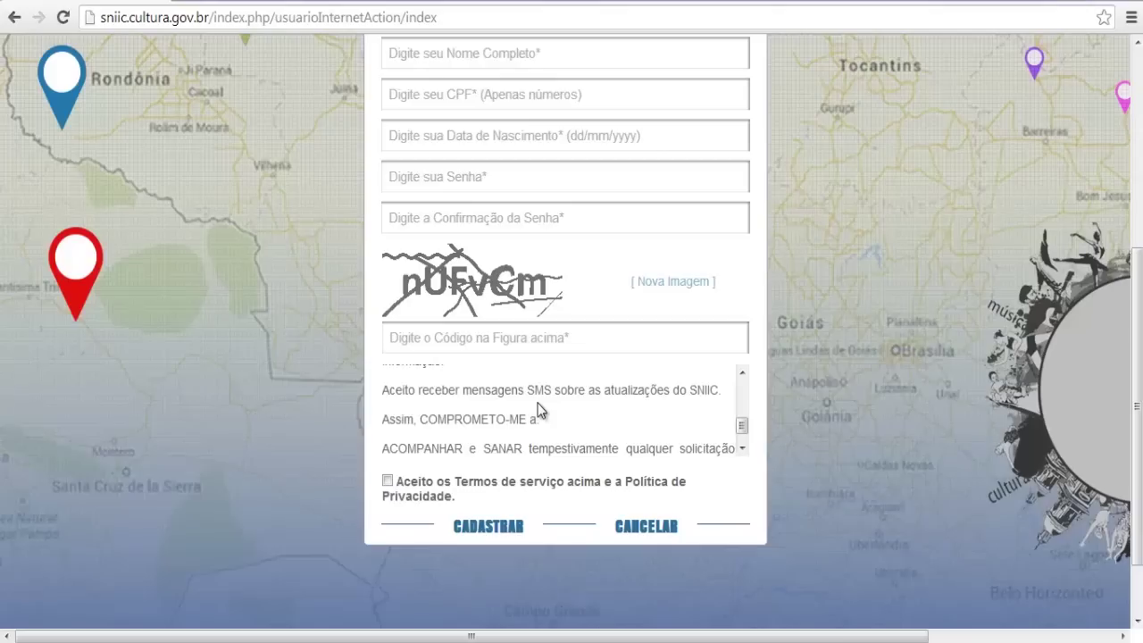
scroll(538, 402, down, 1)
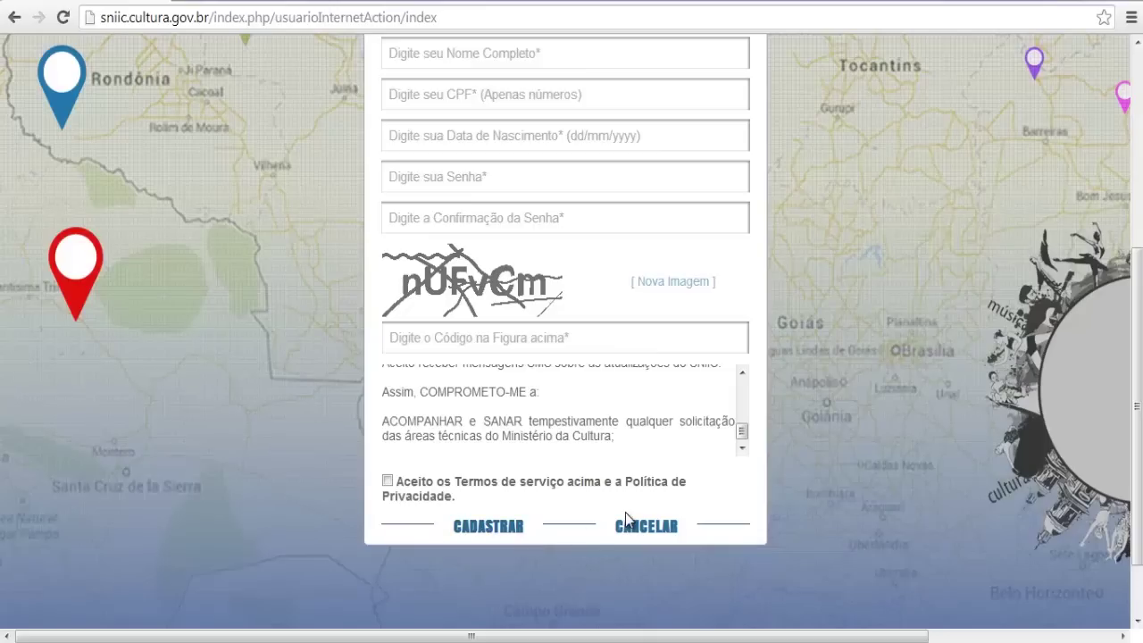
click(648, 527)
click(14, 17)
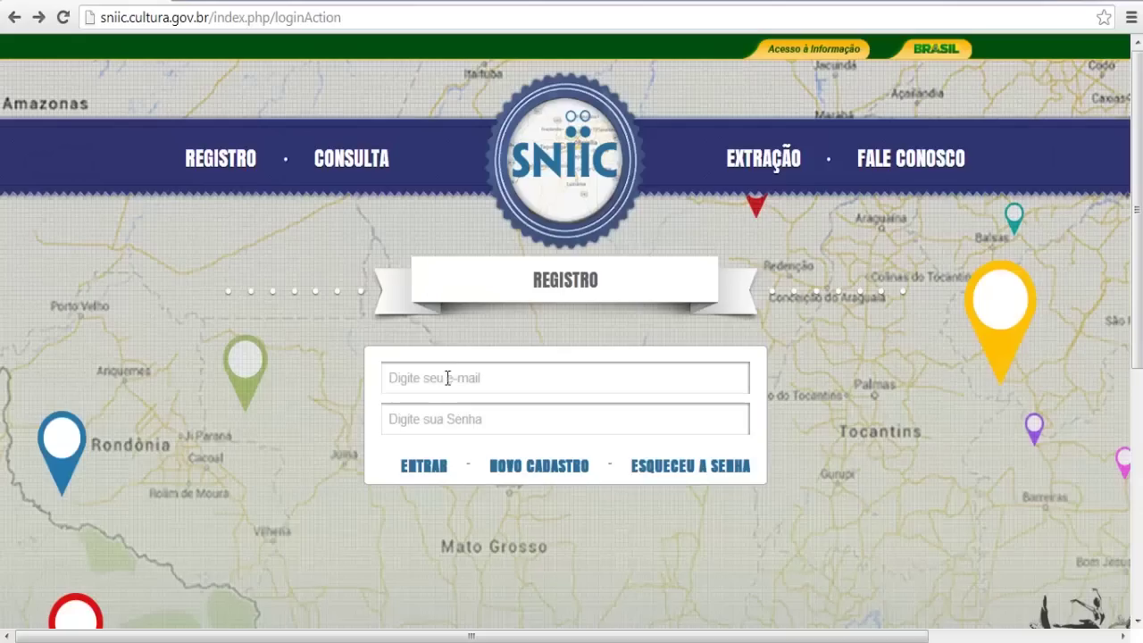
Log in to SNIIC with the saved e-mail address and the account password
click(448, 377)
text(sniic)
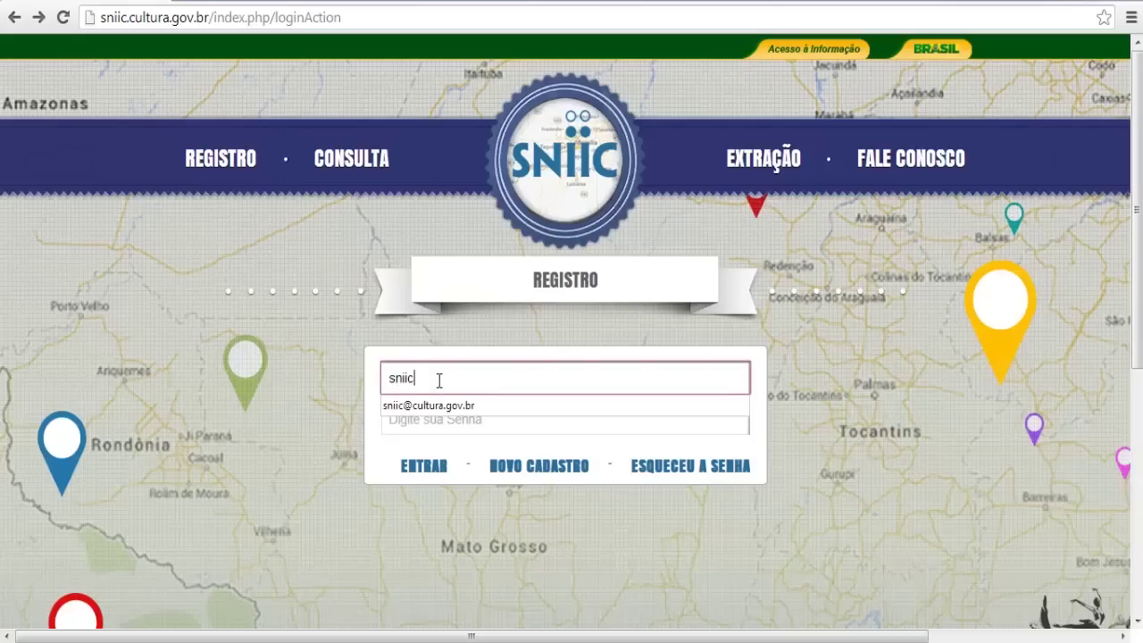
key(Down)
key(Return)
key(Tab)
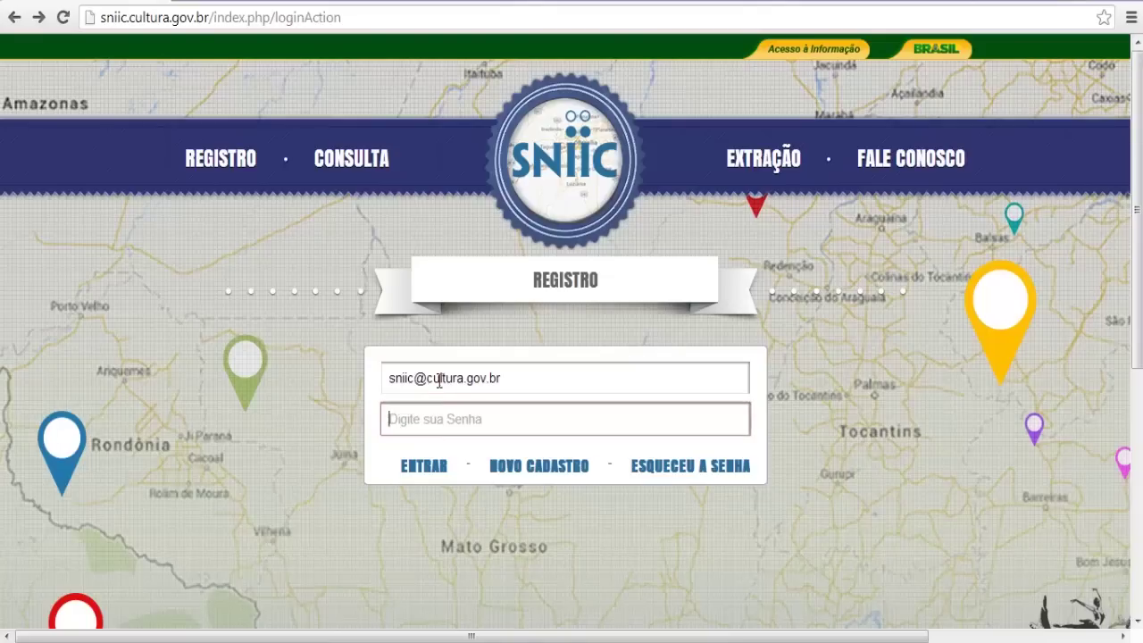
text(••••••••)
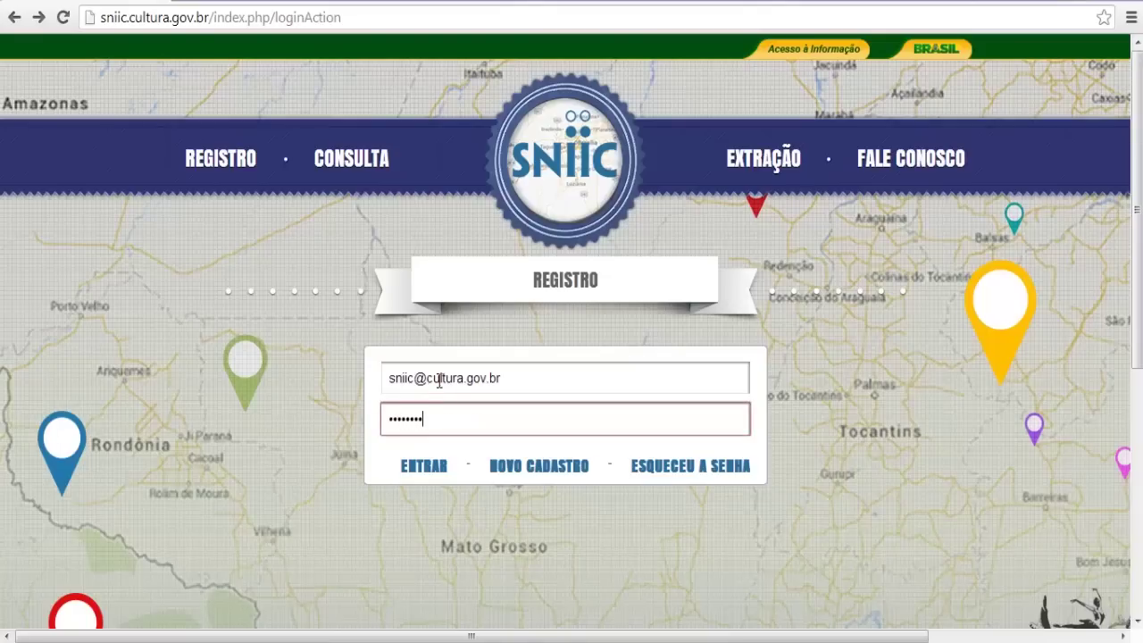
key(Return)
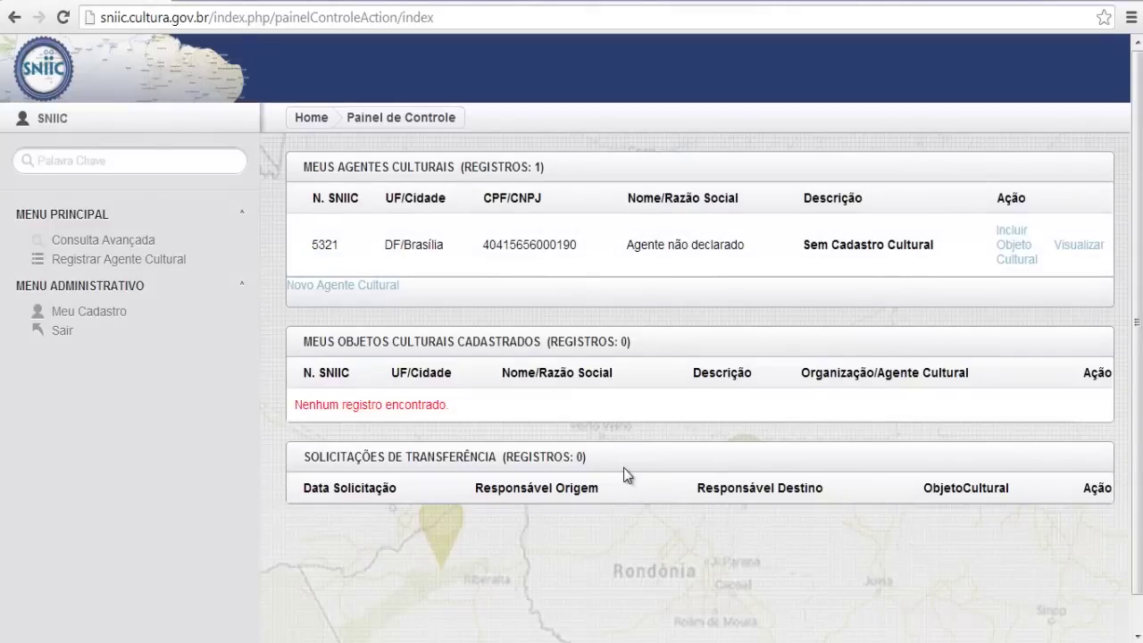
Start Registrar Agente Cultural and copy the first CPF from the Notepad list
click(177, 261)
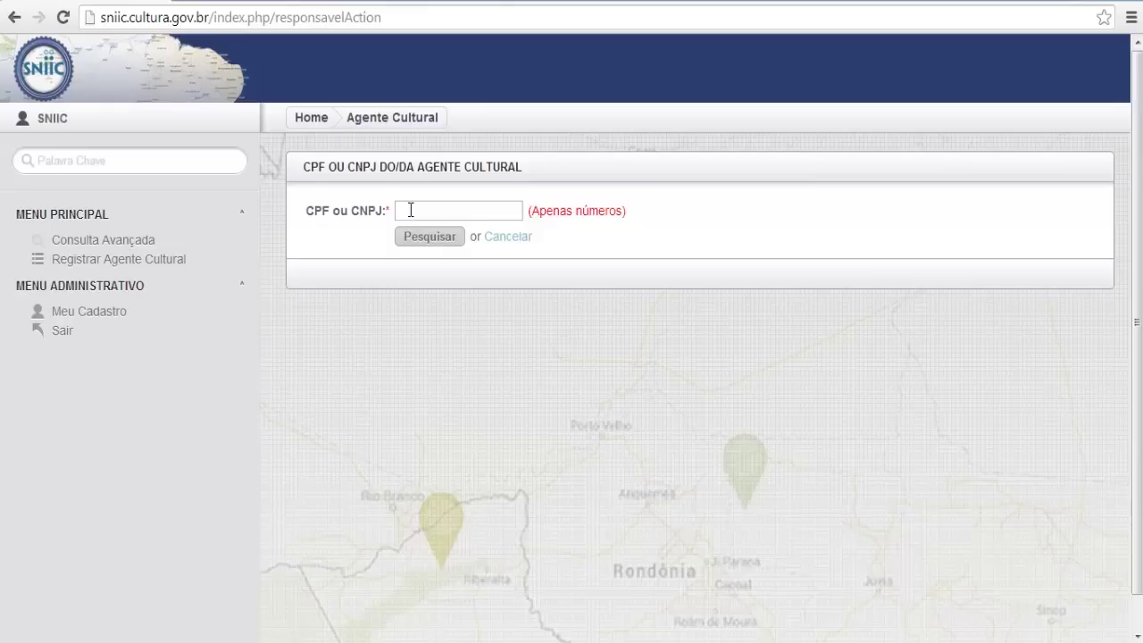
key(alt+Tab)
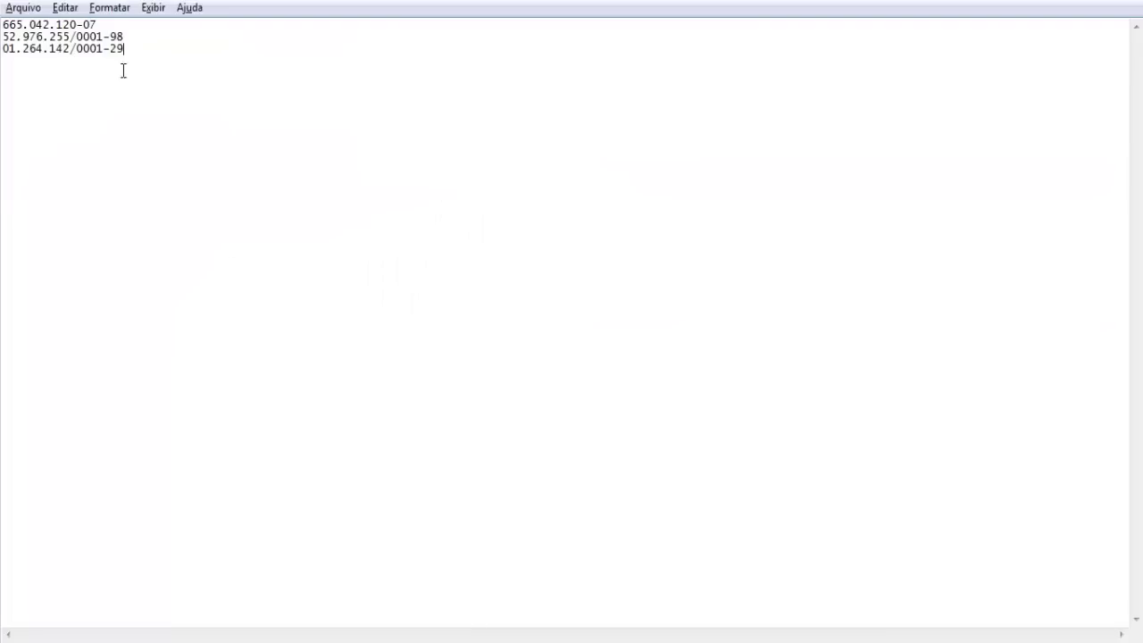
drag(105, 24, 3, 25)
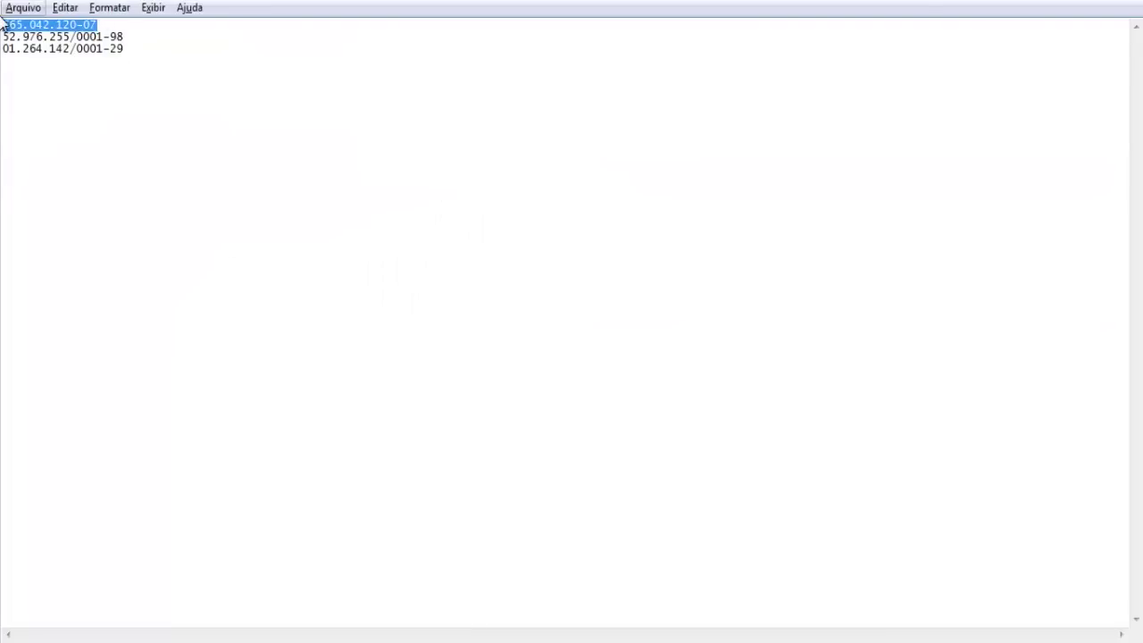
key(alt+Tab)
Search the pasted CPF to open the Agente Cultural form as Pessoa Física, checking the name fields
click(444, 215)
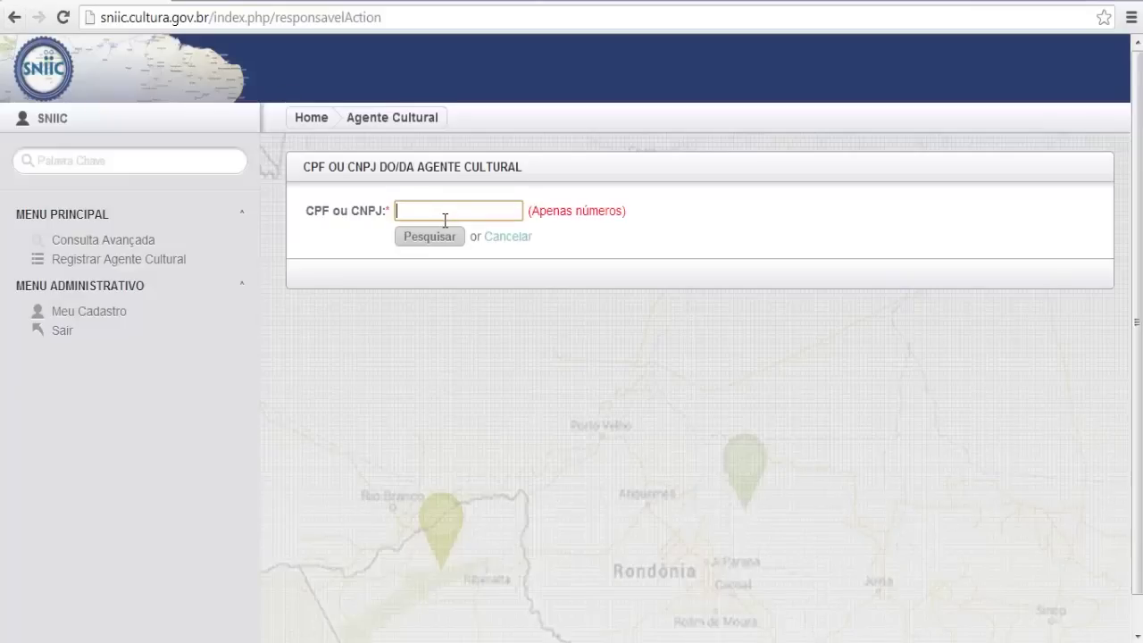
click(444, 239)
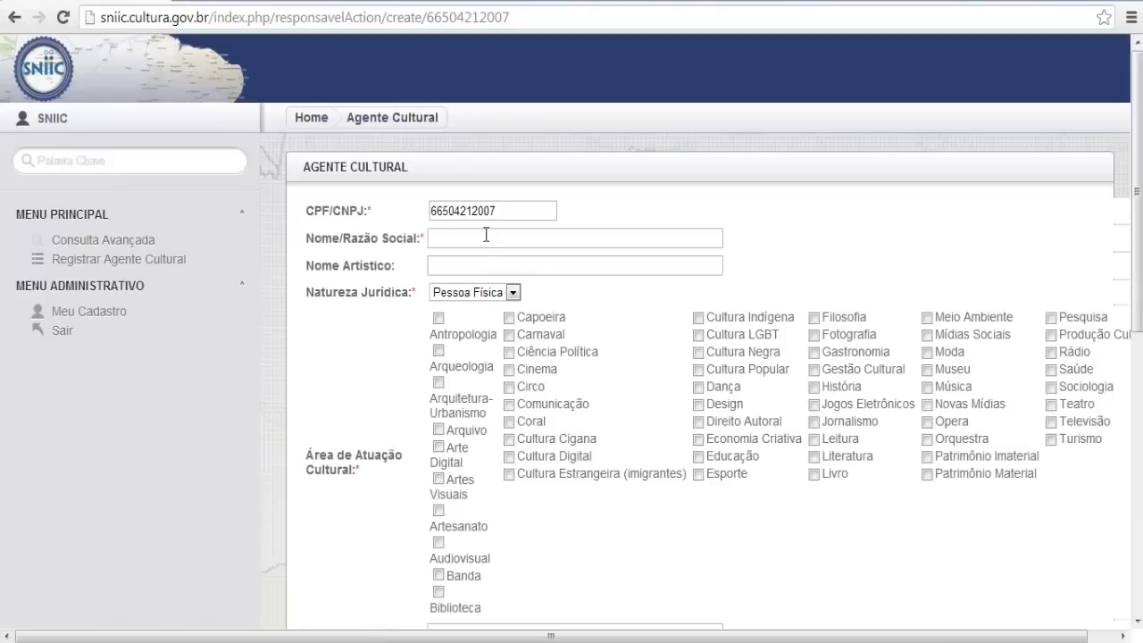
click(481, 241)
click(480, 268)
scroll(479, 274, down, 1)
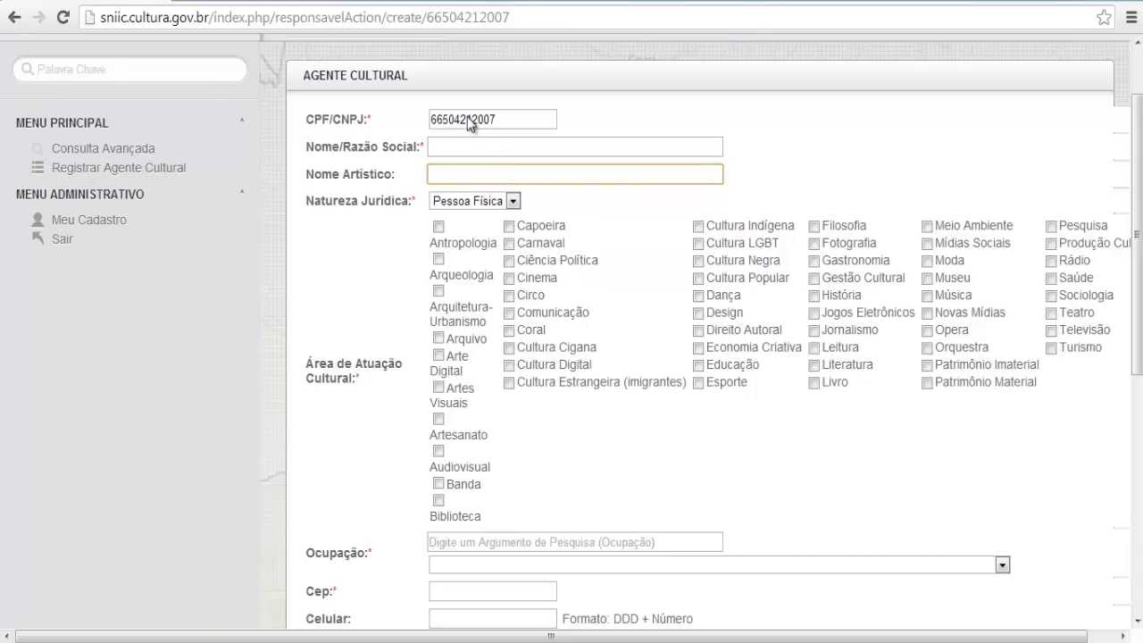
scroll(644, 439, down, 1)
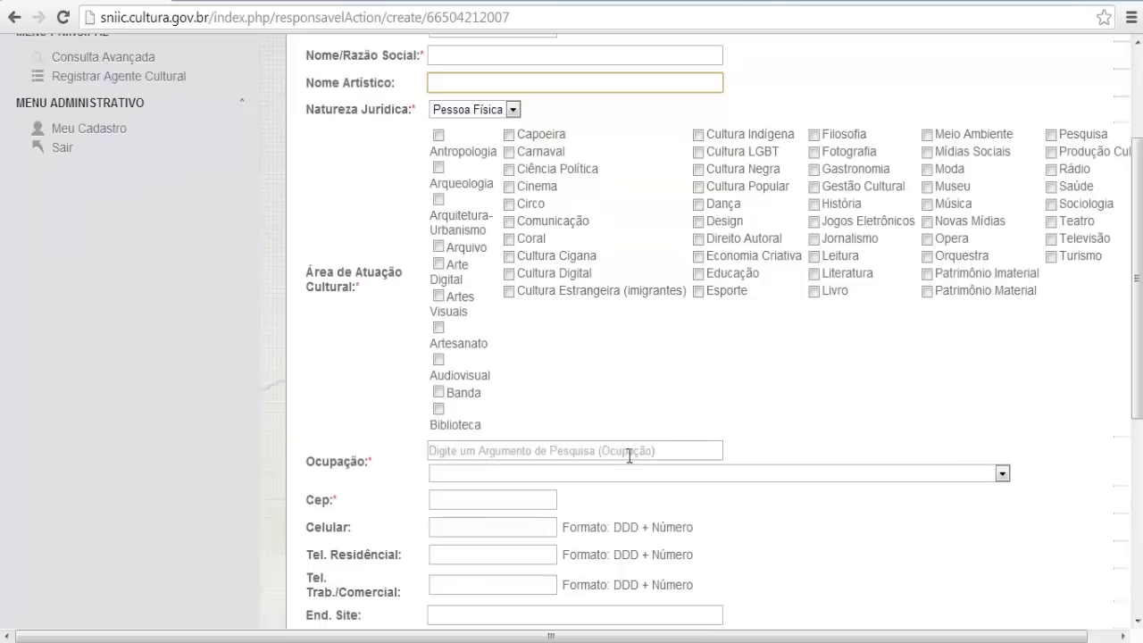
Try occupation 'musico', picking cantor popular, then untick both the 1829 and 1832 musician options
click(482, 453)
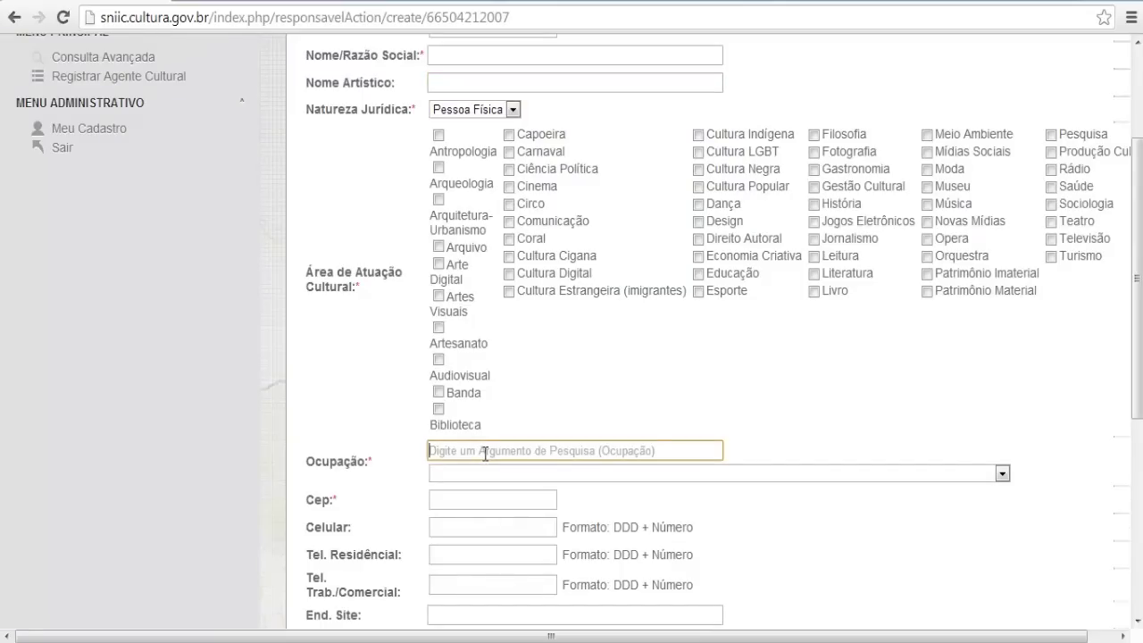
text(musico)
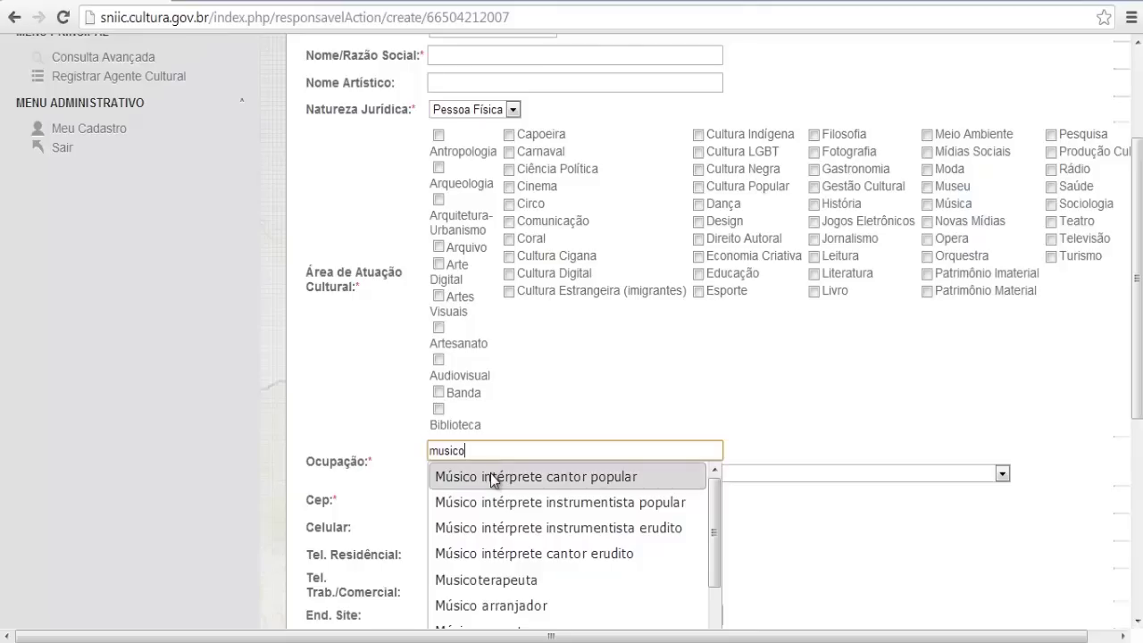
click(490, 474)
scroll(536, 459, down, 1)
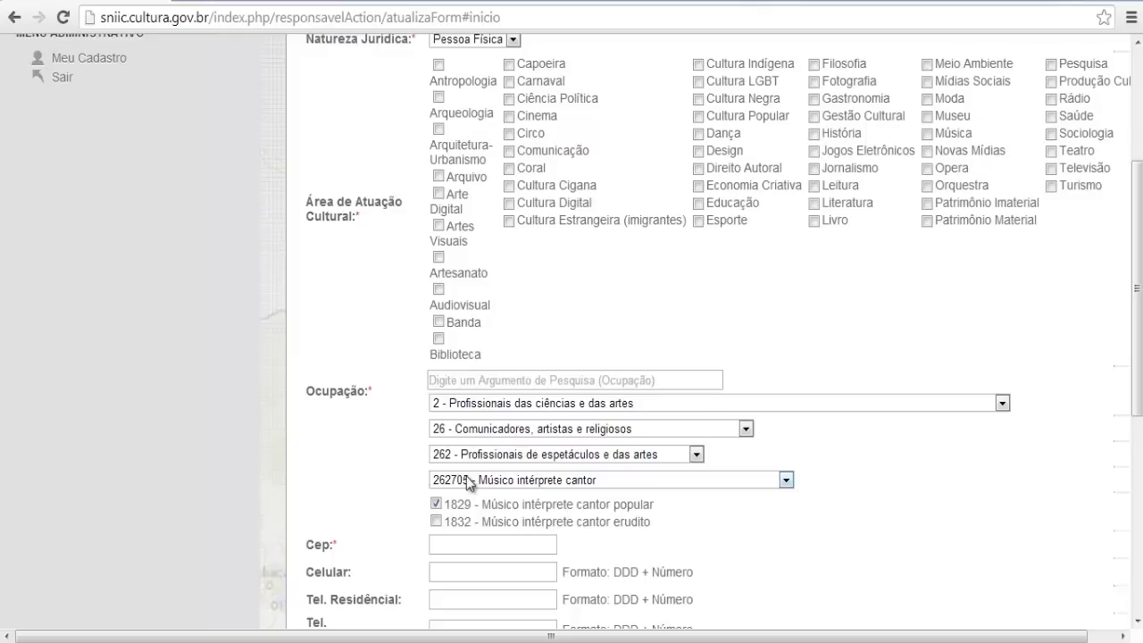
click(436, 522)
click(436, 504)
click(437, 522)
Search 'gestor' and select 128 – Gestor em turismo (turismólogo) under 122520 - Turismólogo
click(461, 379)
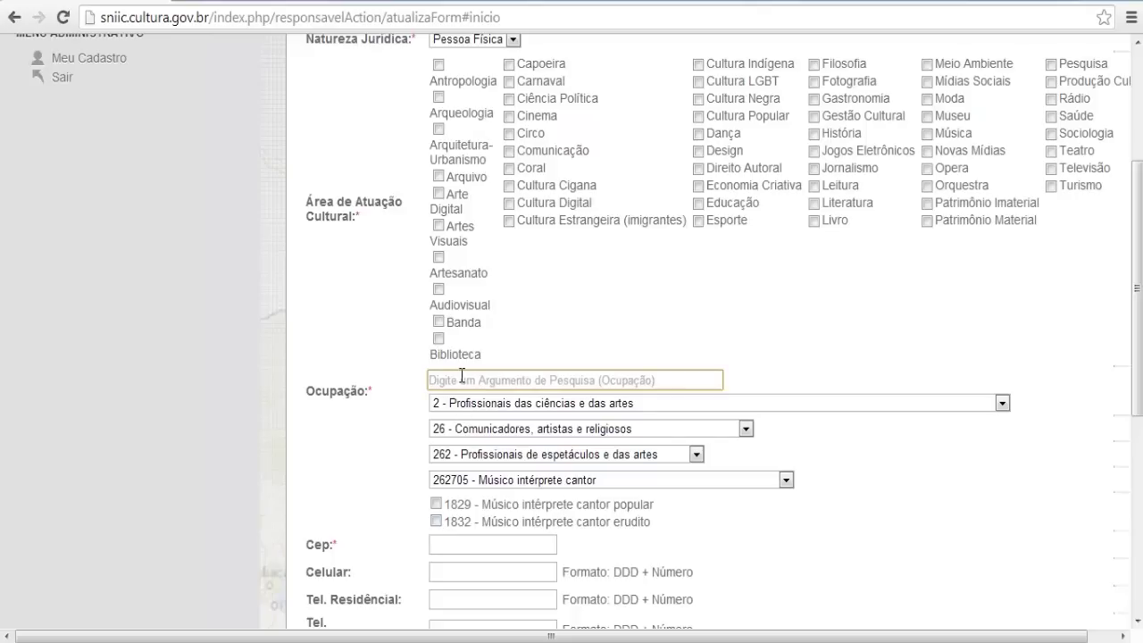
text(gestor)
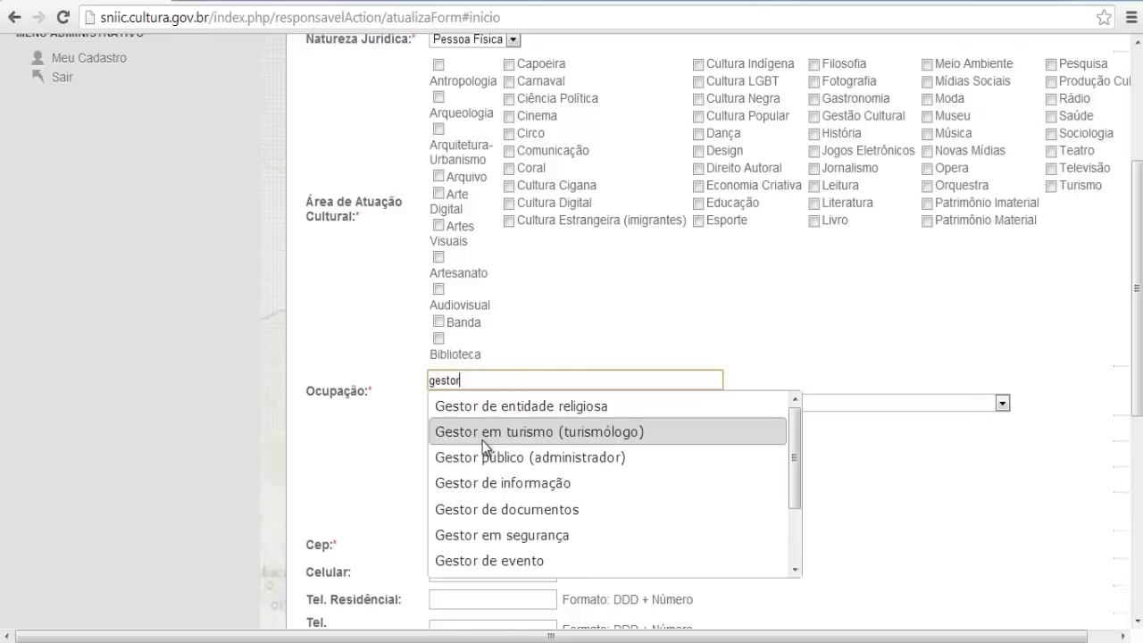
click(483, 434)
scroll(539, 527, down, 1)
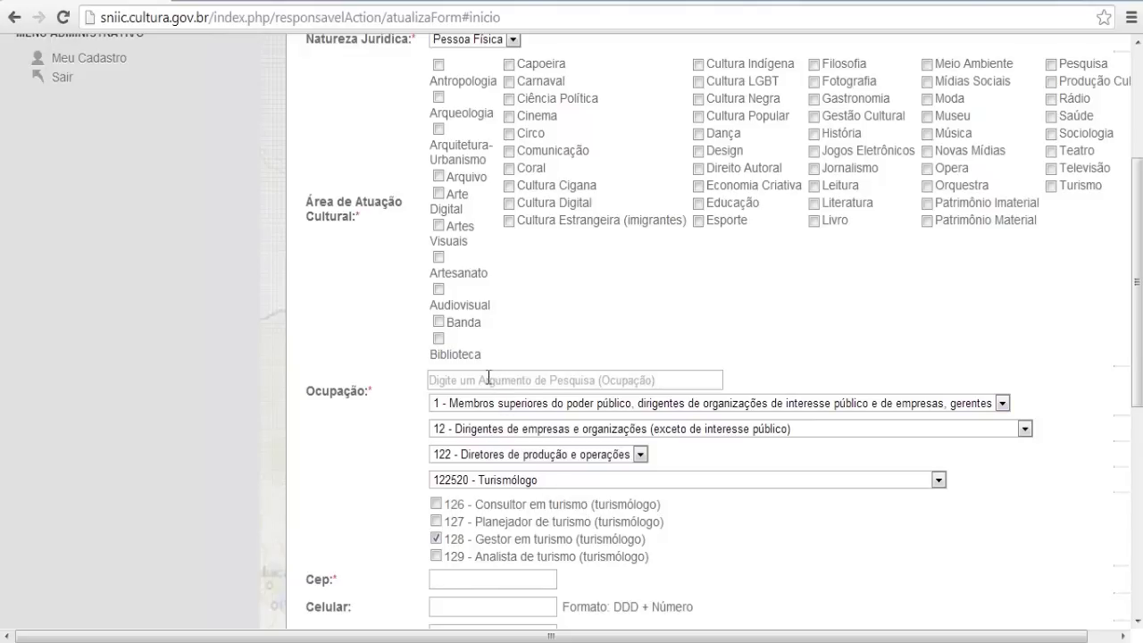
scroll(489, 379, down, 3)
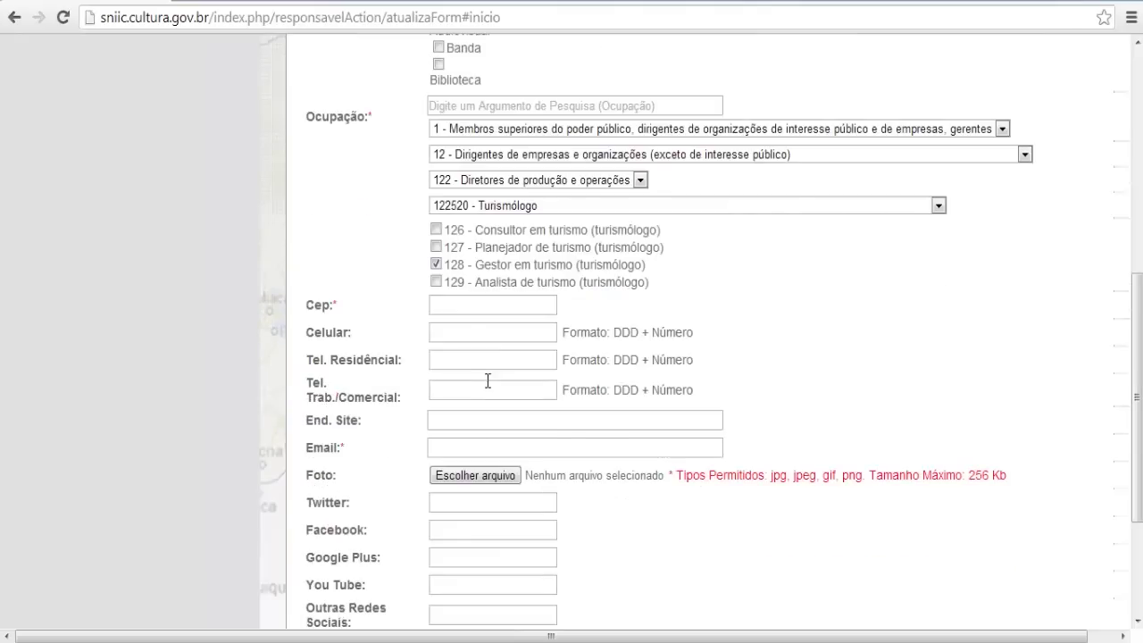
Enter CEP 49500000 so Estado fills as SE and the Itabaiana map appears
click(478, 308)
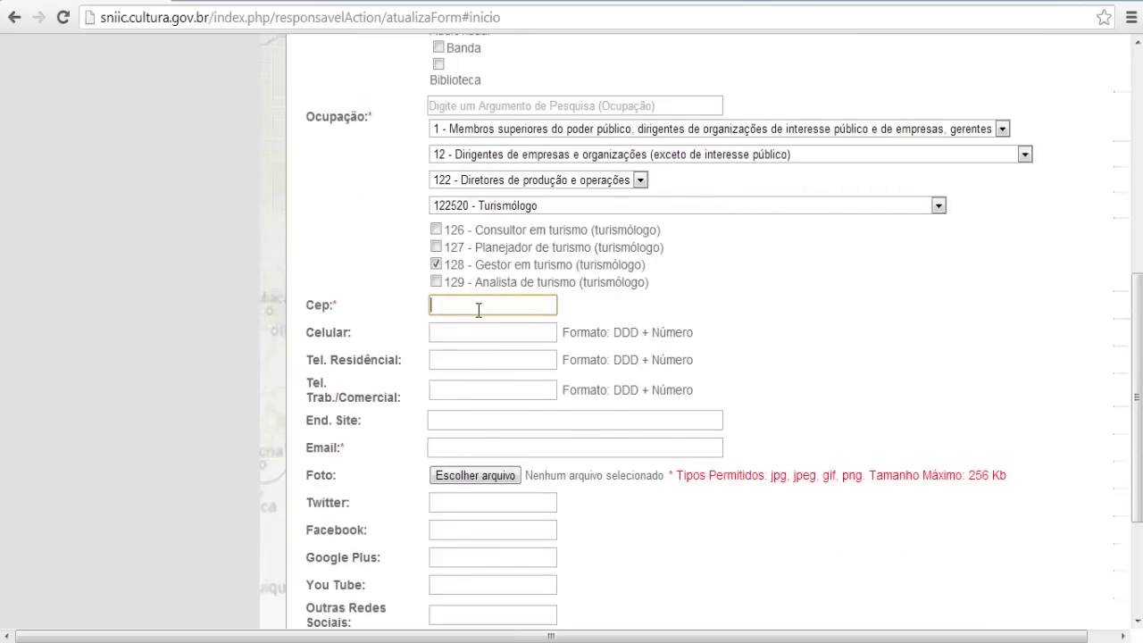
text(49500000)
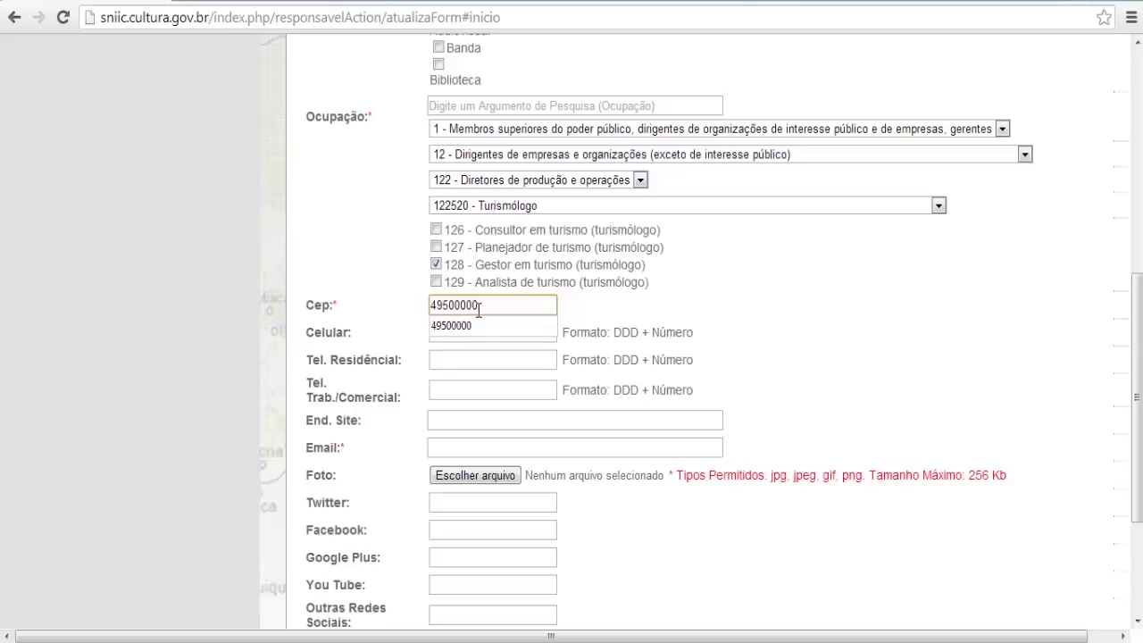
key(Tab)
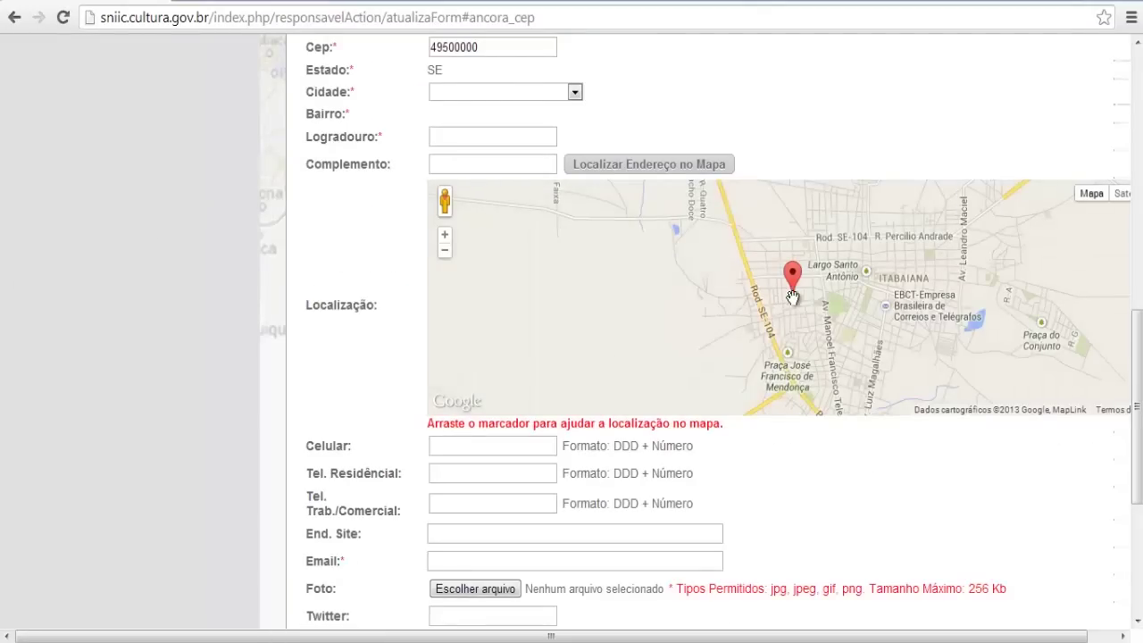
Move the map marker toward Feira Livre de Itabaiana and recentre the view
click(536, 86)
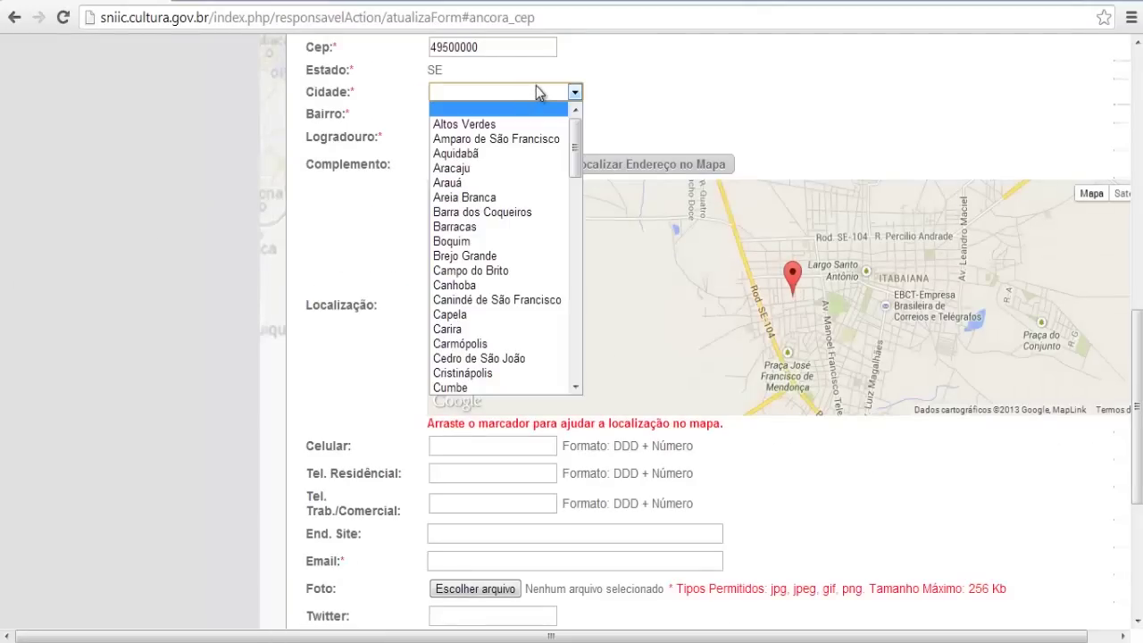
scroll(541, 94, down, 2)
scroll(661, 234, up, 1)
scroll(700, 167, up, 2)
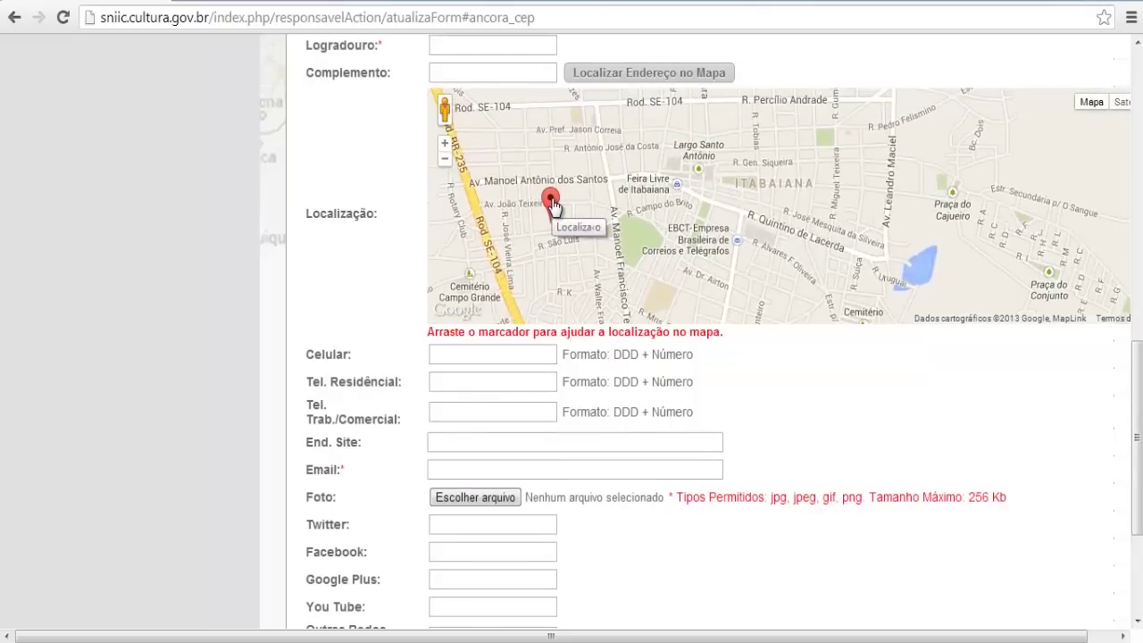
mouse_move(551, 204)
mouse_down()
mouse_move(666, 146)
mouse_move(569, 208)
mouse_move(623, 175)
mouse_move(662, 169)
mouse_up()
drag(664, 162, 715, 171)
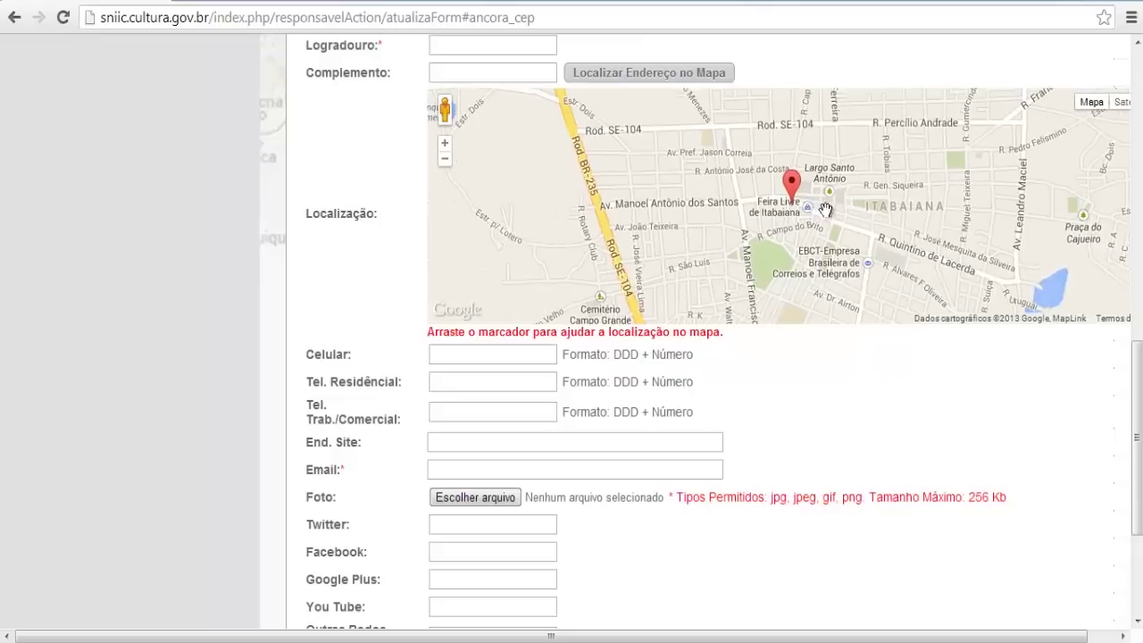
scroll(770, 211, up, 1)
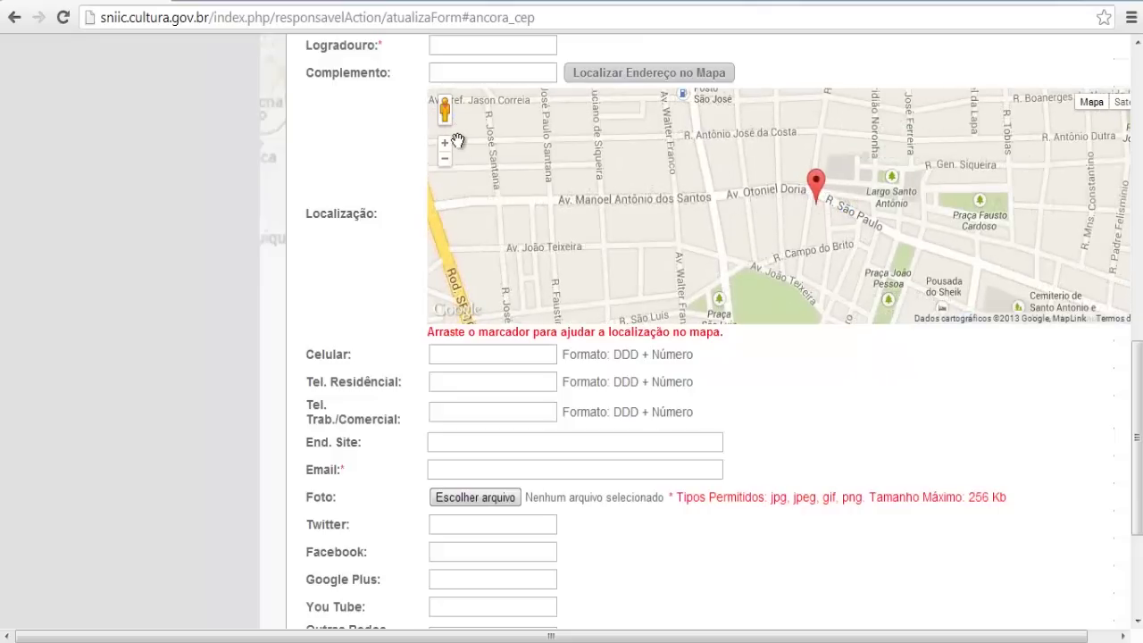
Switch the map to Satélite, zoom in, and open street view along Rua Cupertino Dórea
click(1124, 105)
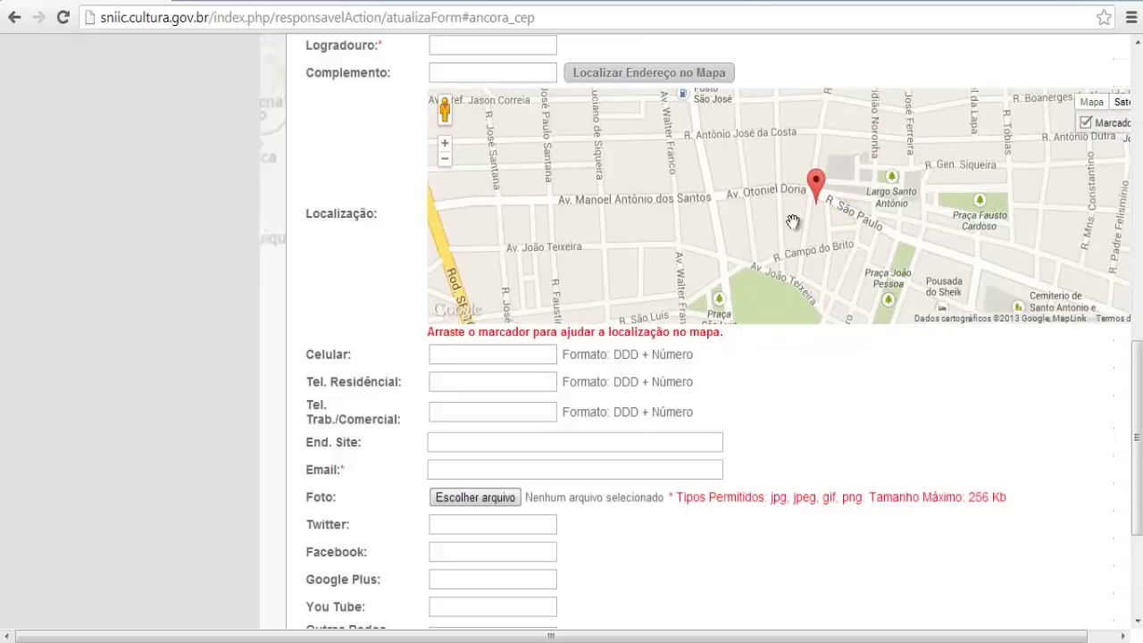
click(434, 143)
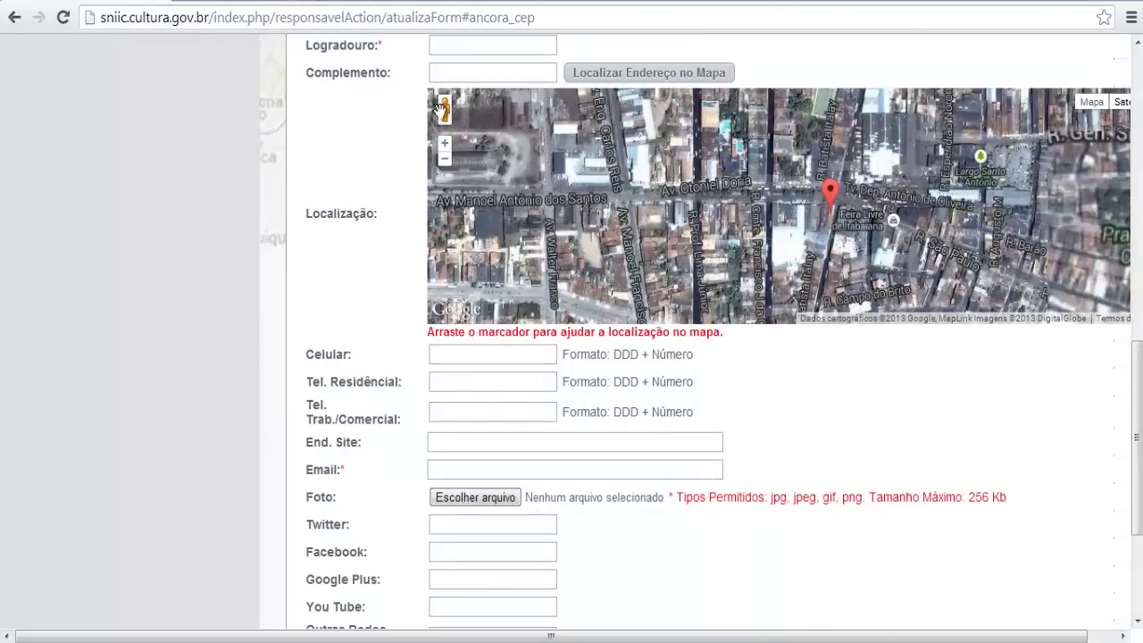
mouse_move(444, 109)
mouse_down()
mouse_move(777, 151)
mouse_move(839, 198)
mouse_move(833, 189)
mouse_up()
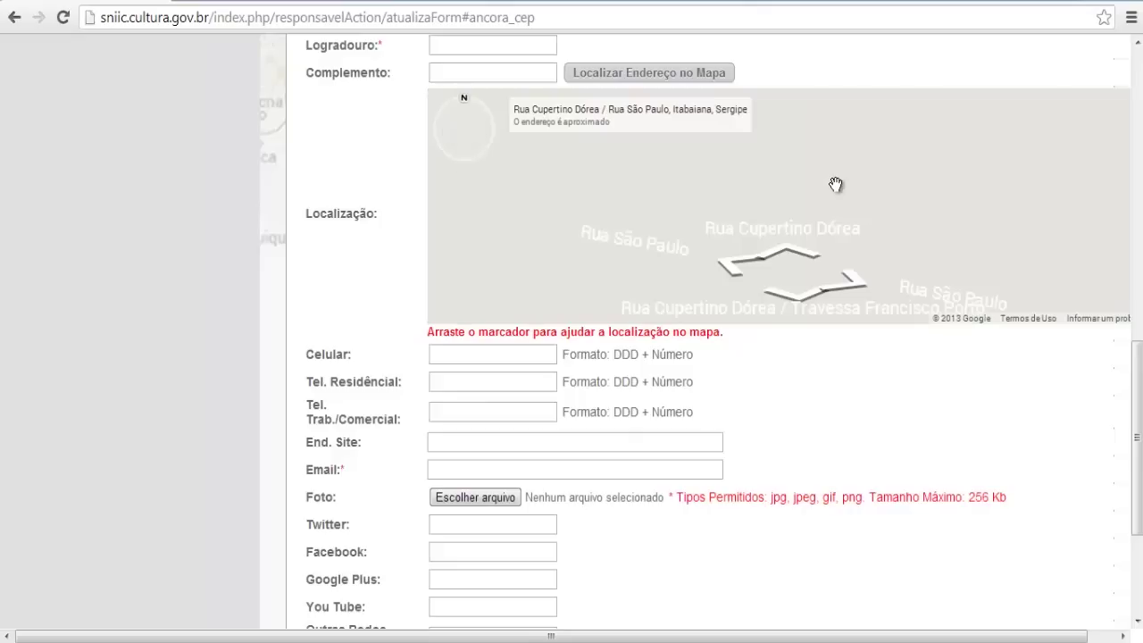
click(883, 225)
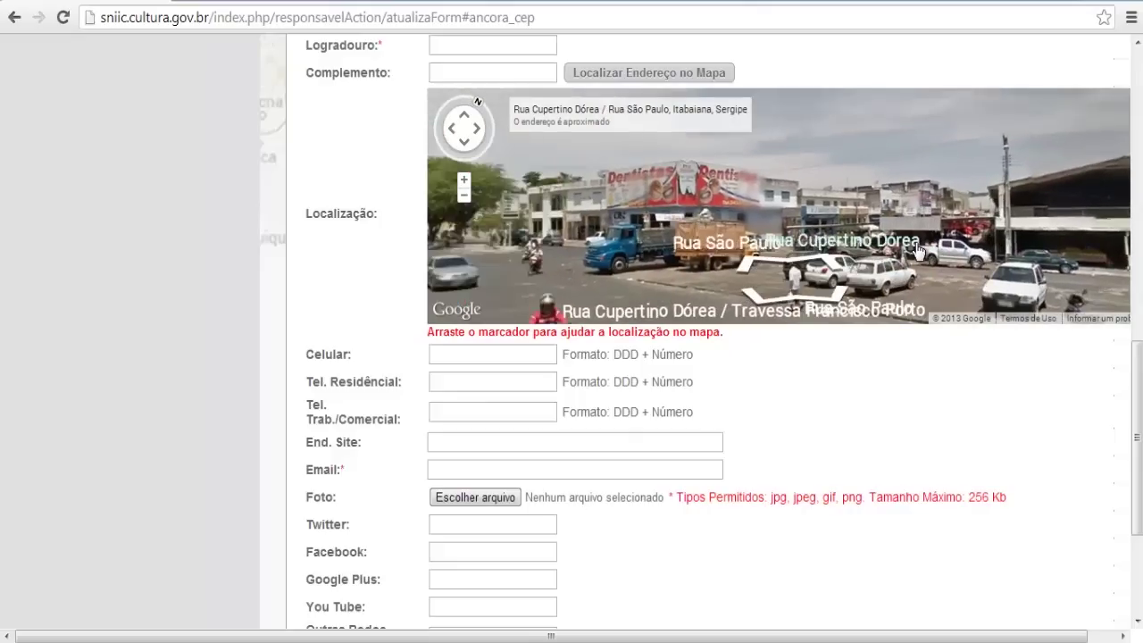
scroll(730, 381, down, 1)
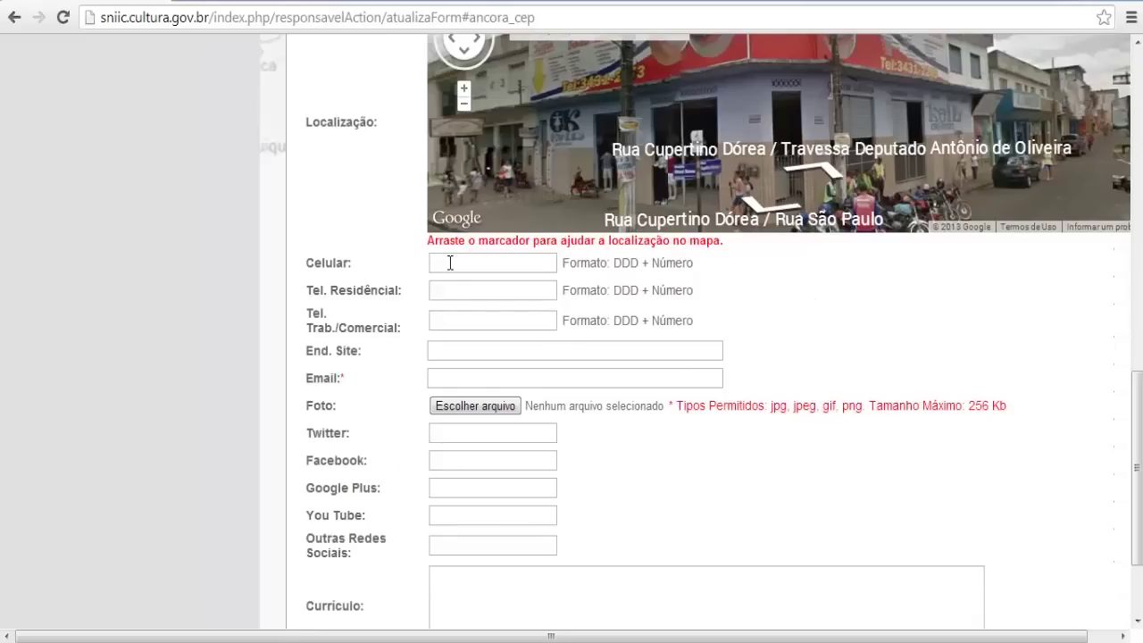
Look over the Email and Currículo fields, then return to the form's top at #inicio
scroll(468, 354, down, 1)
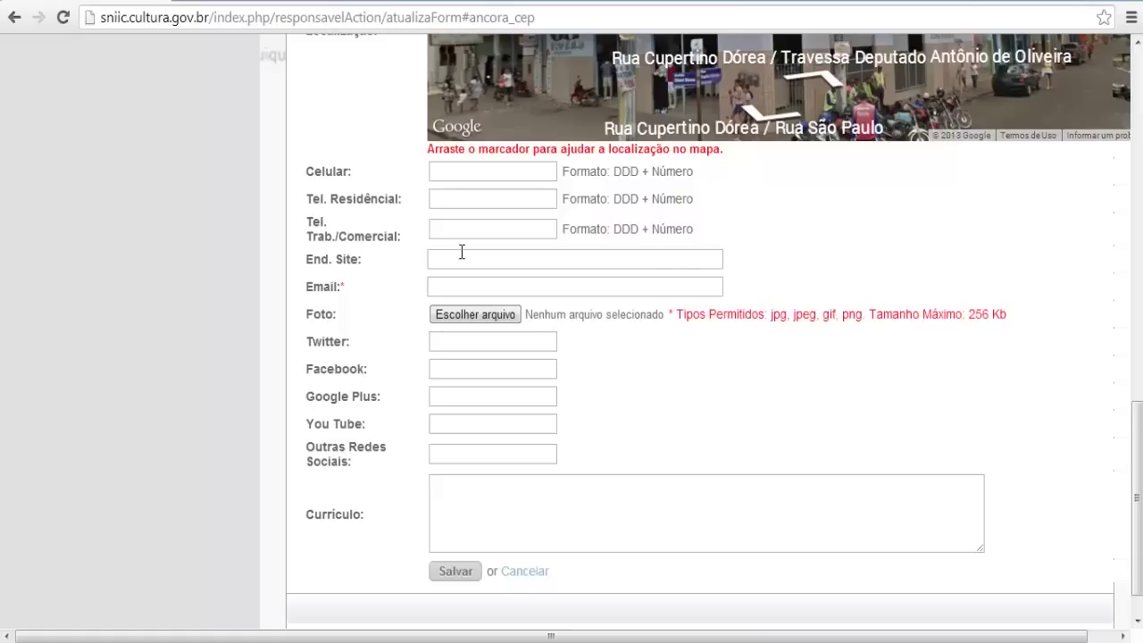
click(437, 283)
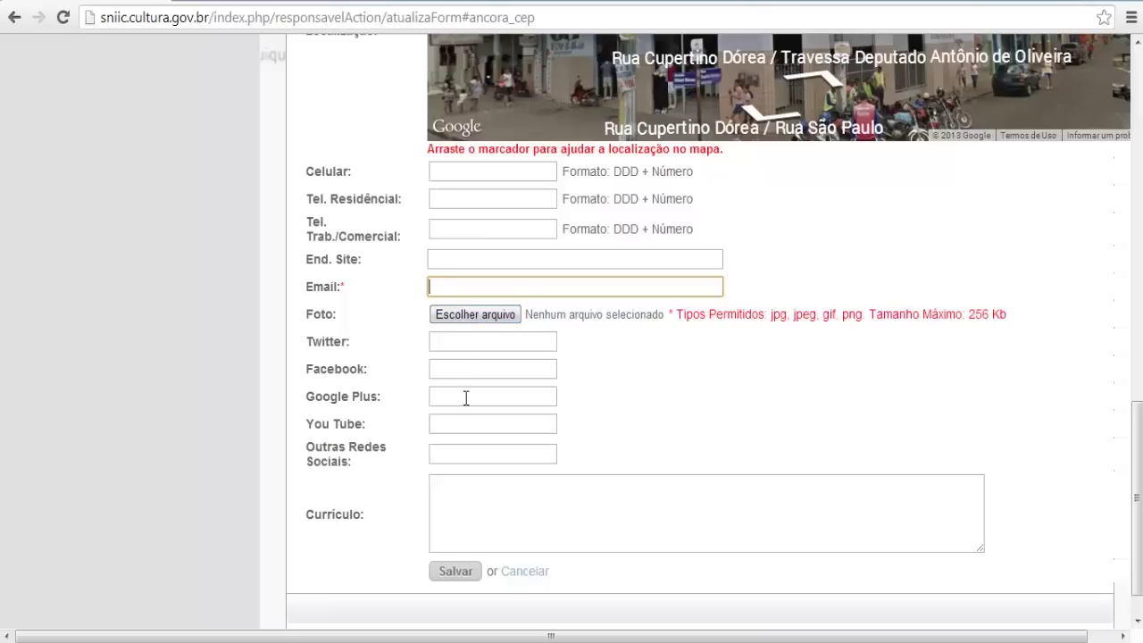
click(477, 485)
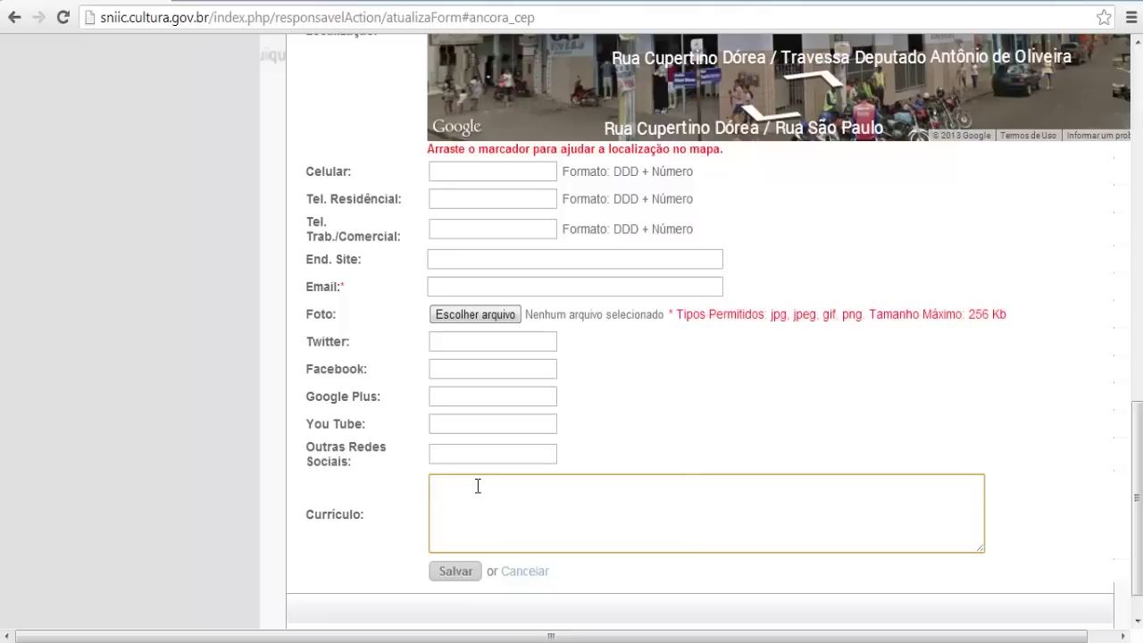
scroll(500, 455, up, 4)
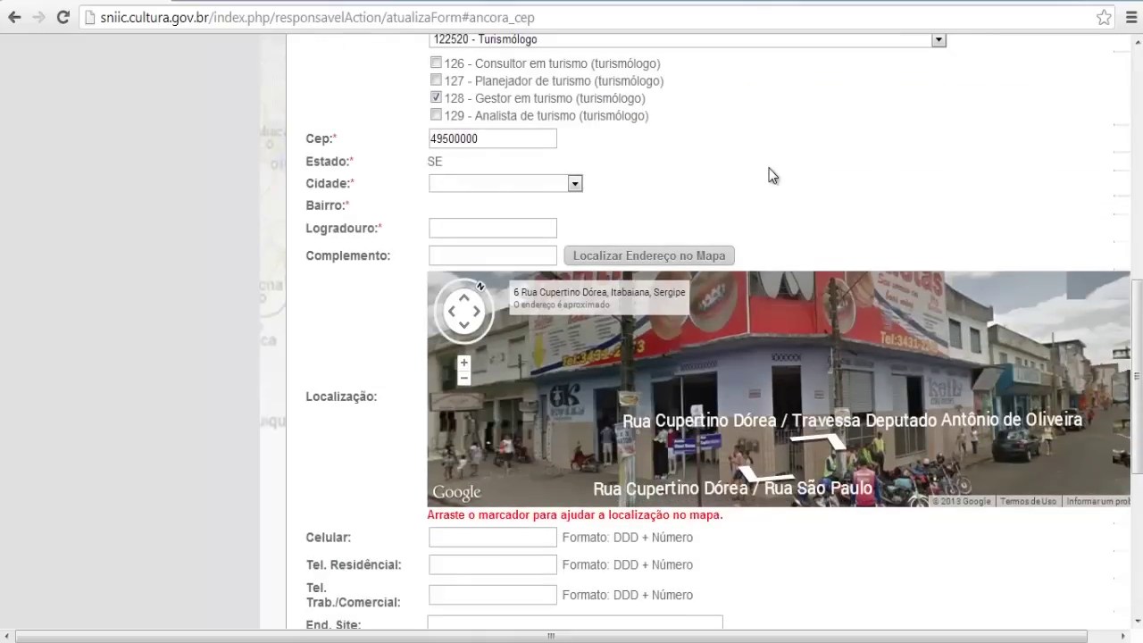
scroll(770, 168, up, 5)
click(13, 18)
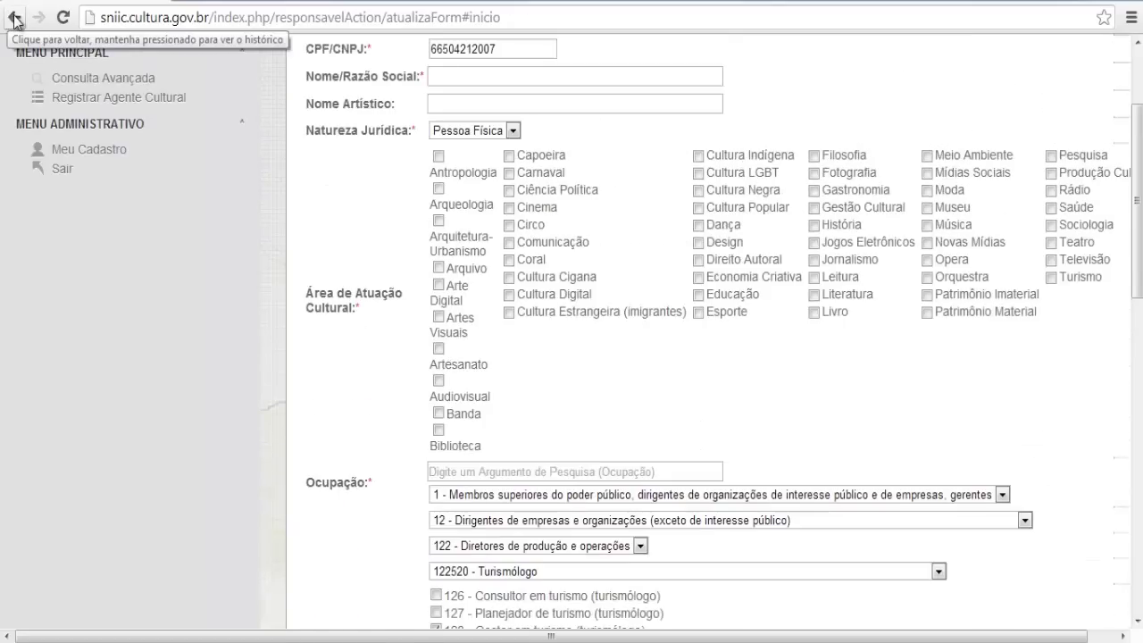
Reopen the CPF/CNPJ lookup and copy the second CNPJ from the Notepad list
click(96, 98)
click(437, 215)
key(alt+Tab)
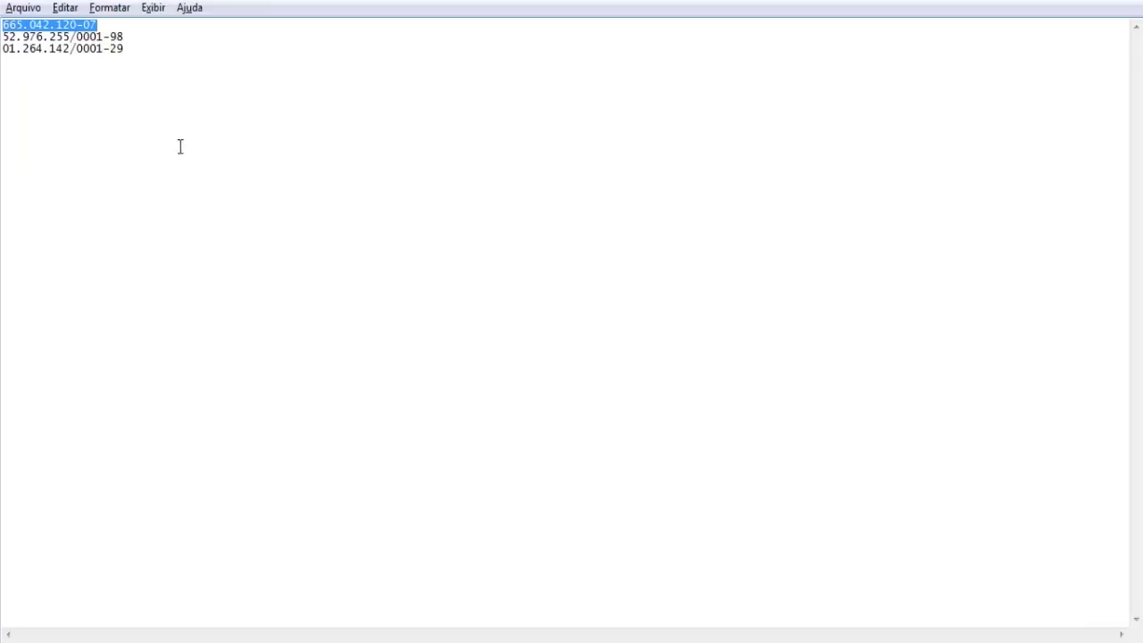
drag(124, 37, 4, 38)
key(ctrl+c)
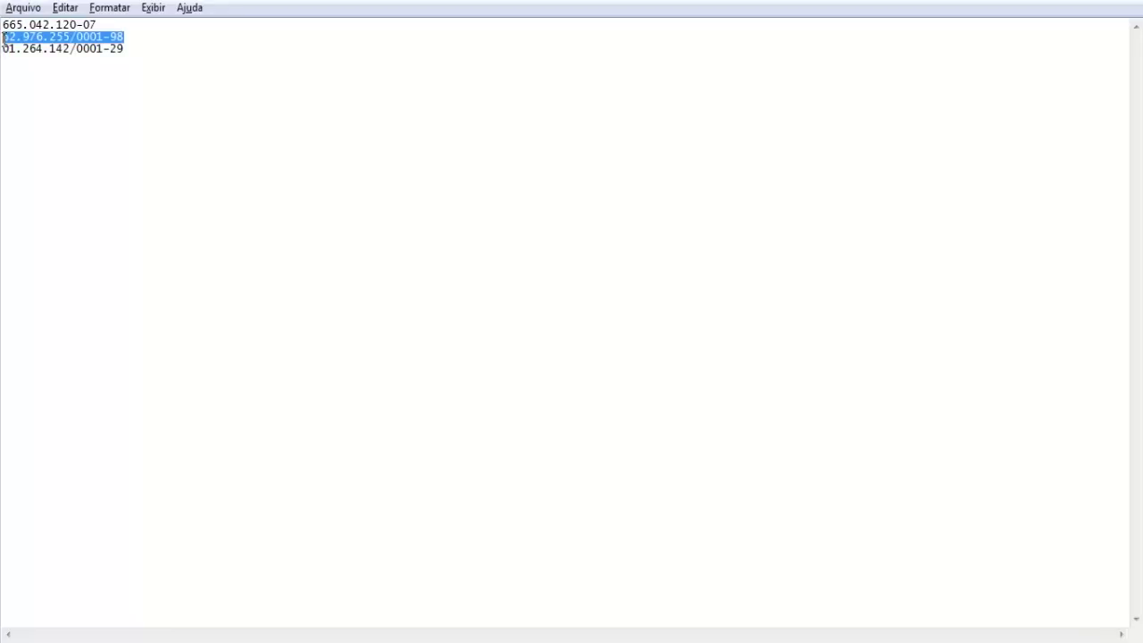
key(alt+Tab)
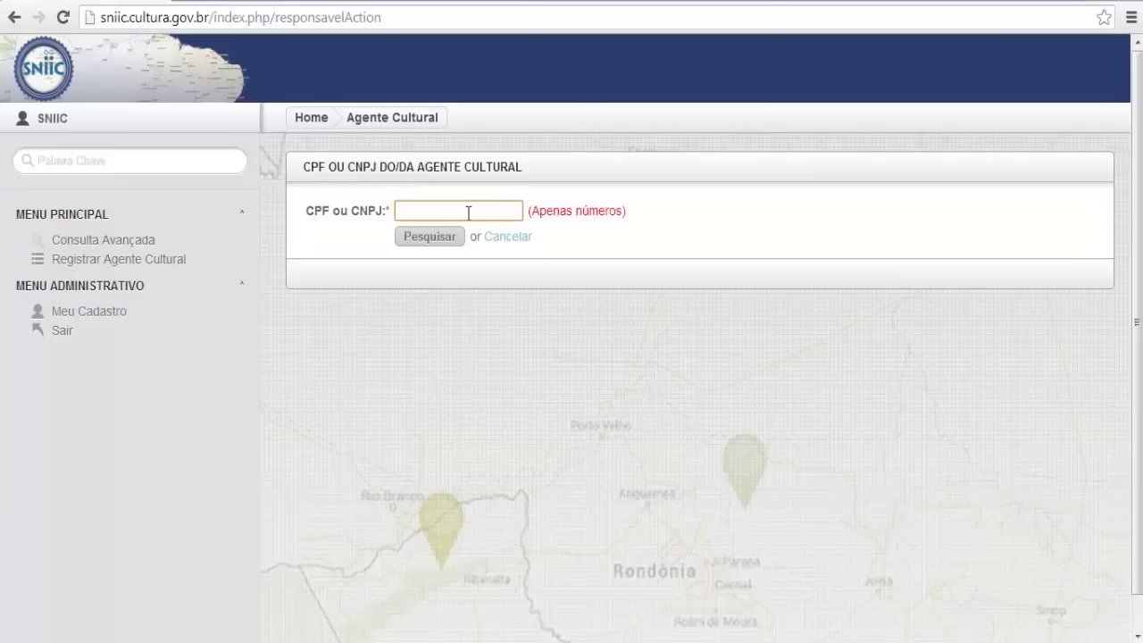
Search the pasted second CNPJ to open the blank legal-entity form at CPF Responsável
key(ctrl+v)
click(447, 237)
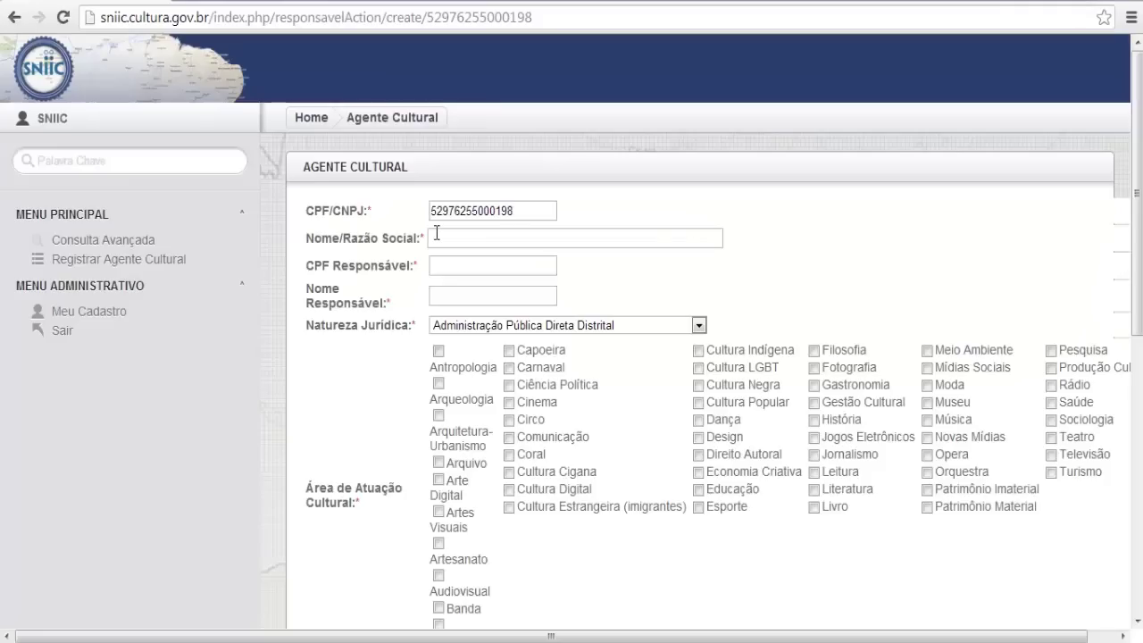
scroll(468, 232, down, 1)
click(458, 173)
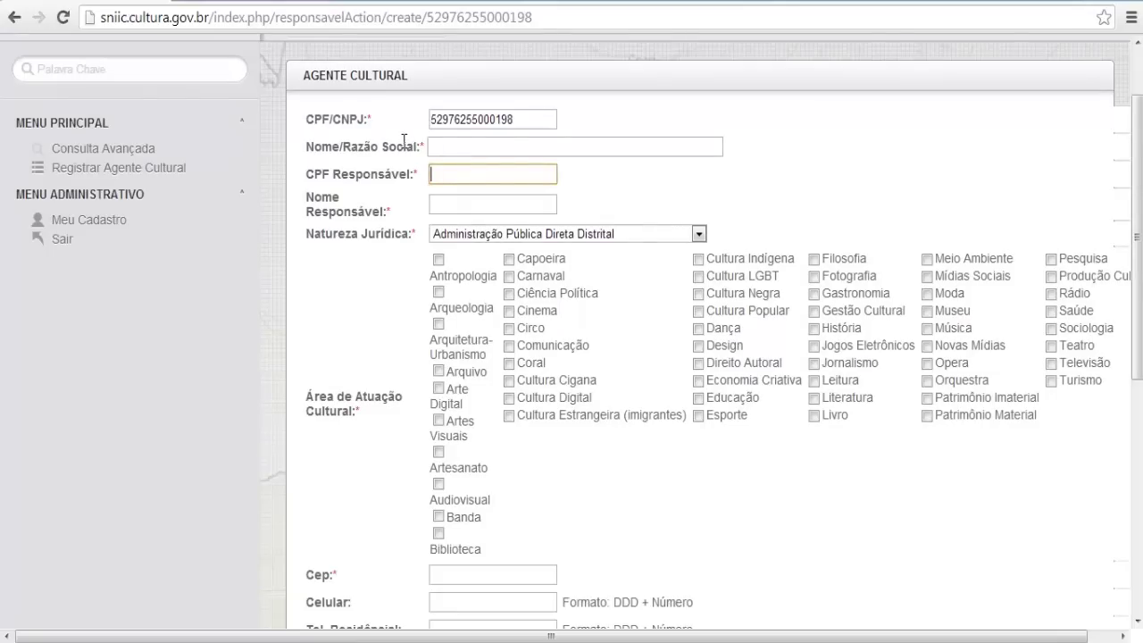
scroll(465, 195, down, 1)
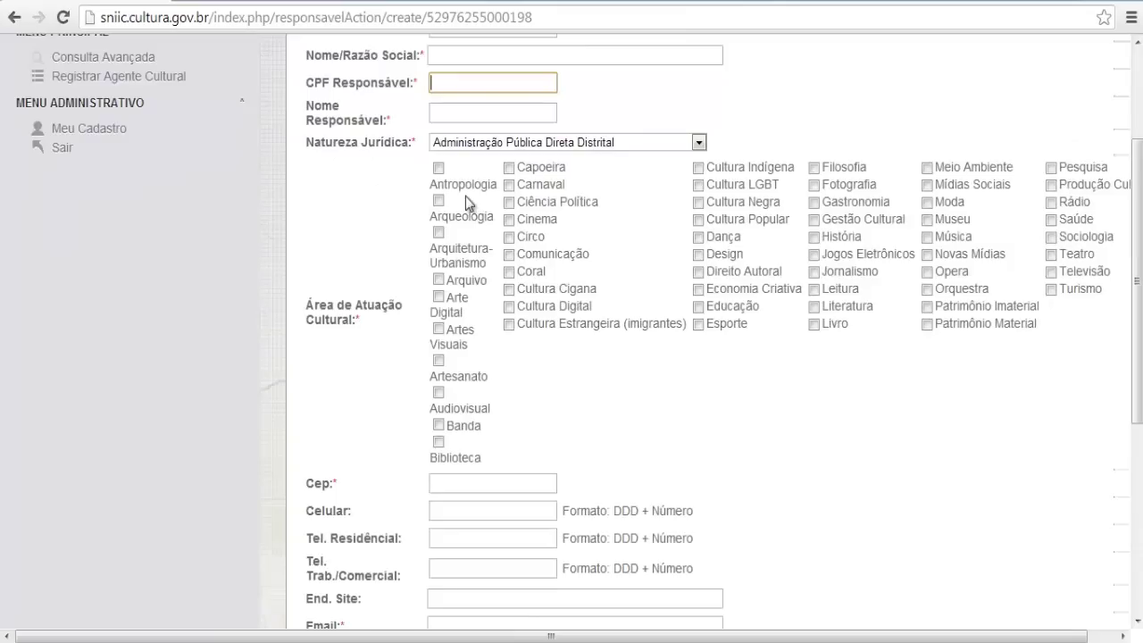
Browse Natureza Jurídica (left as Administração Pública Direta Distrital) and Portfolio, then return to the search page
click(477, 147)
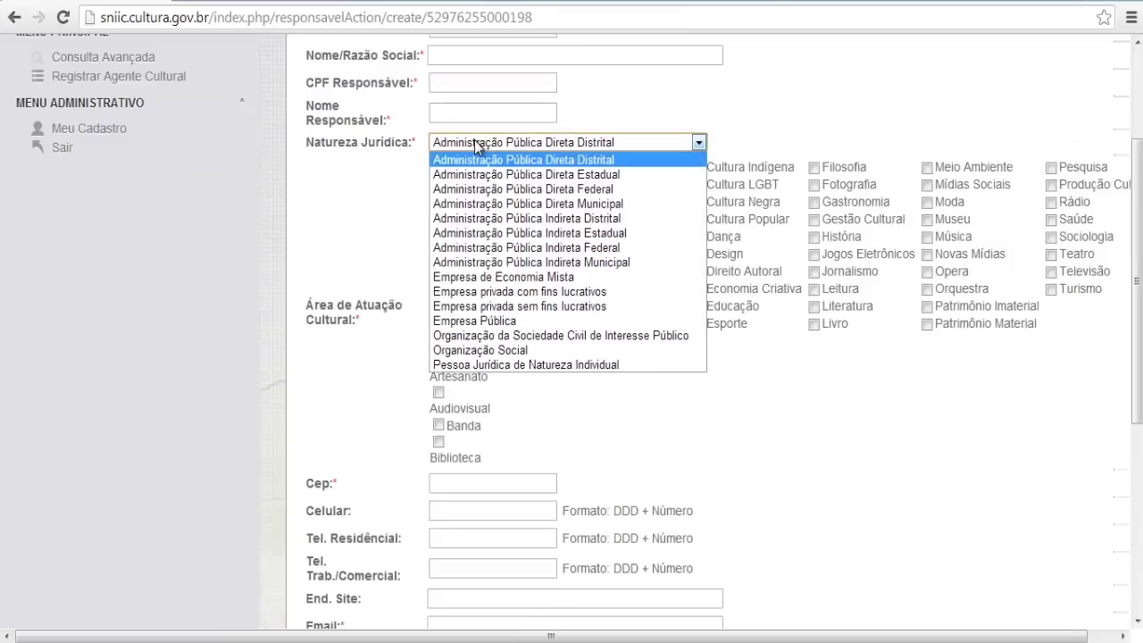
click(726, 122)
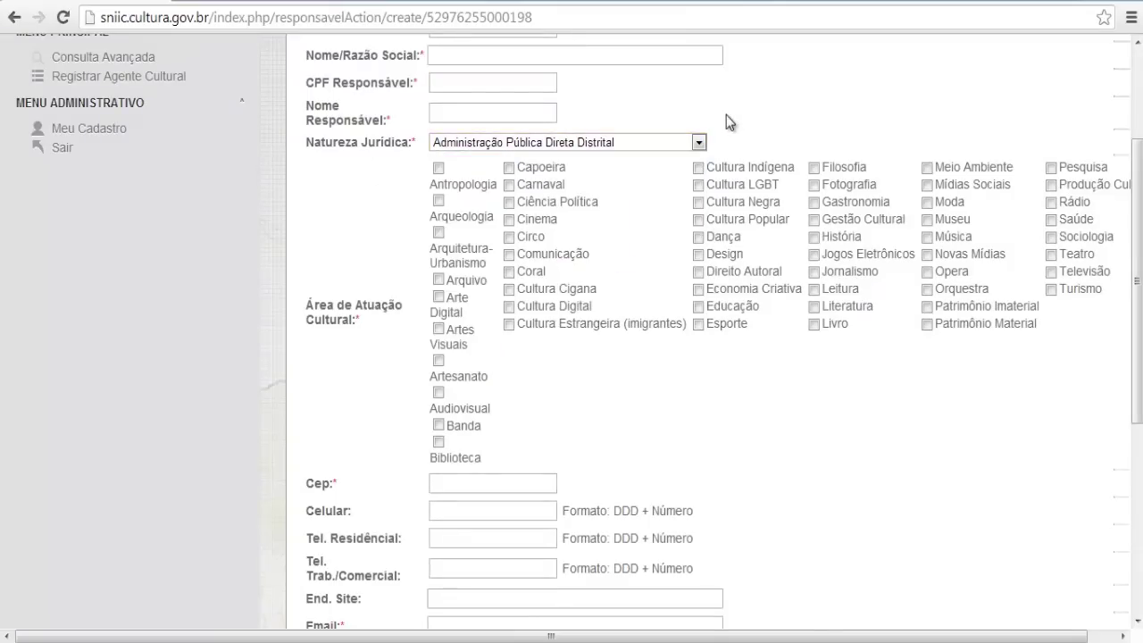
click(635, 144)
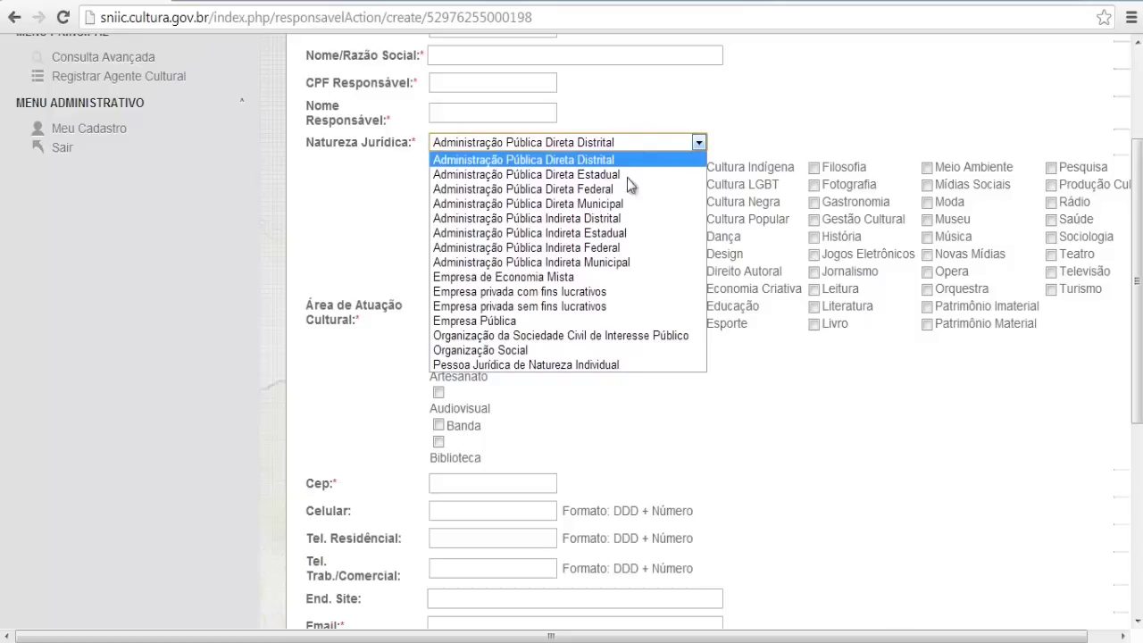
click(807, 97)
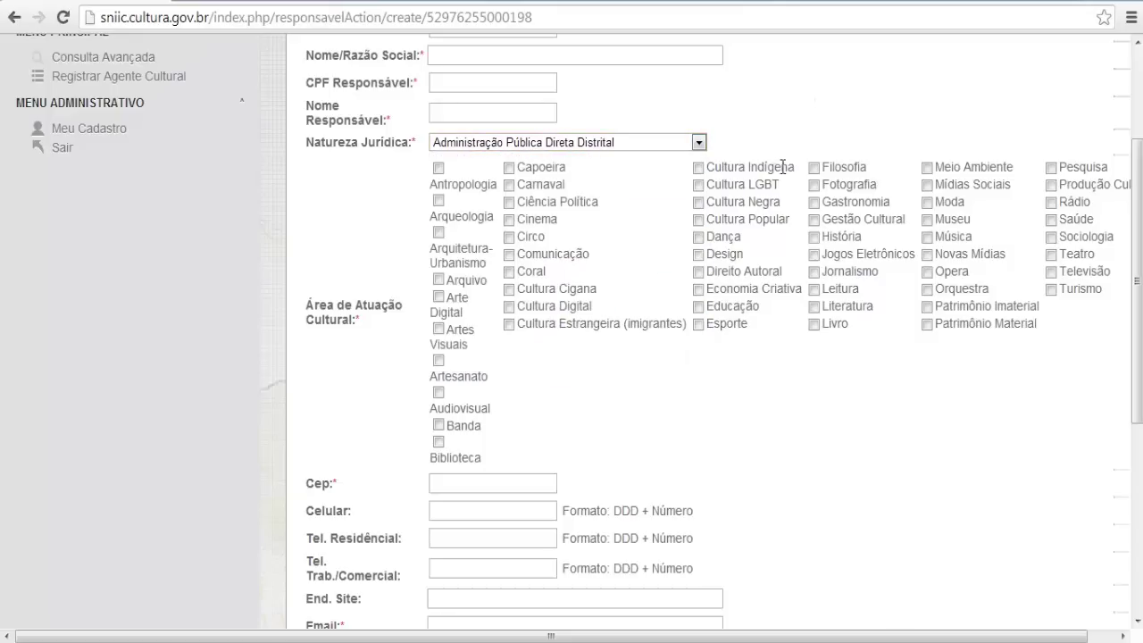
scroll(779, 166, down, 1)
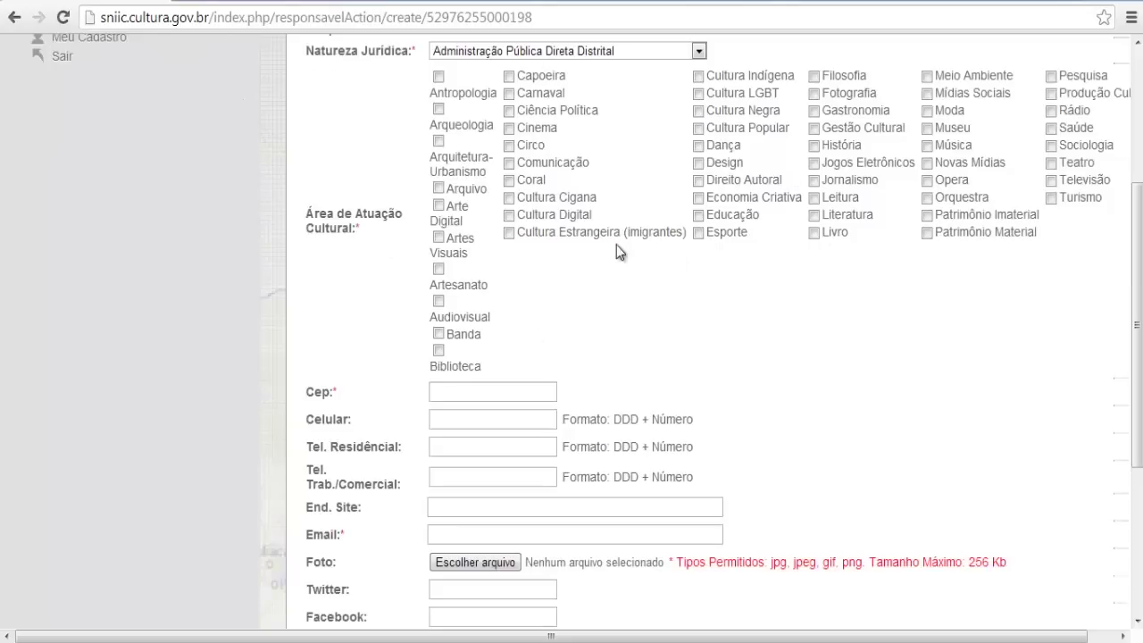
scroll(617, 242, down, 2)
scroll(525, 389, down, 1)
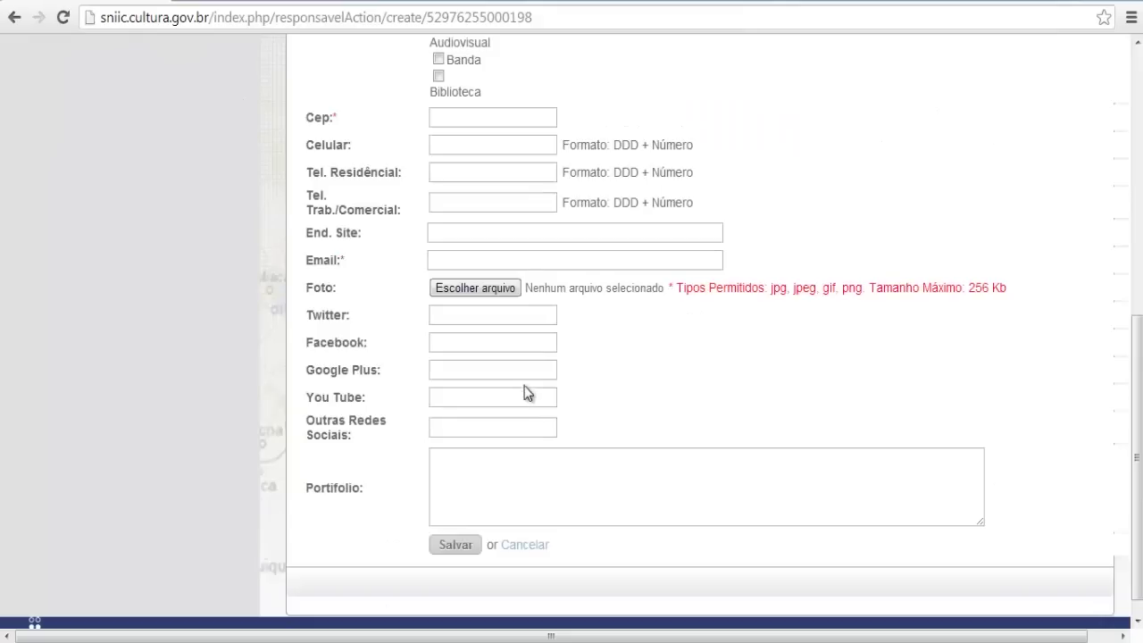
click(455, 453)
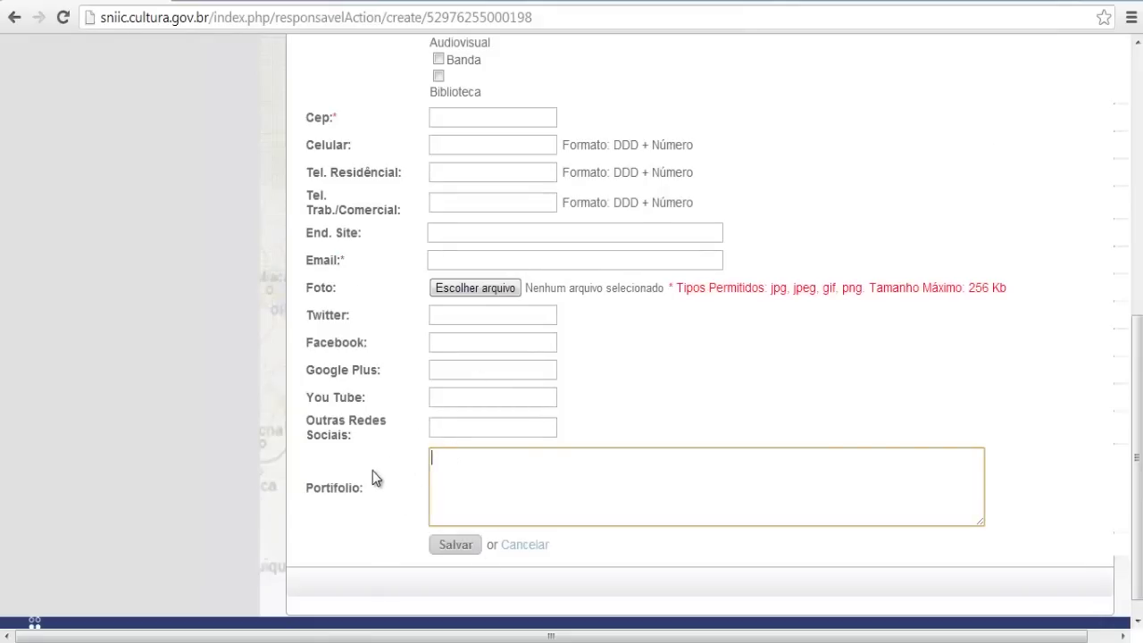
scroll(393, 474, up, 2)
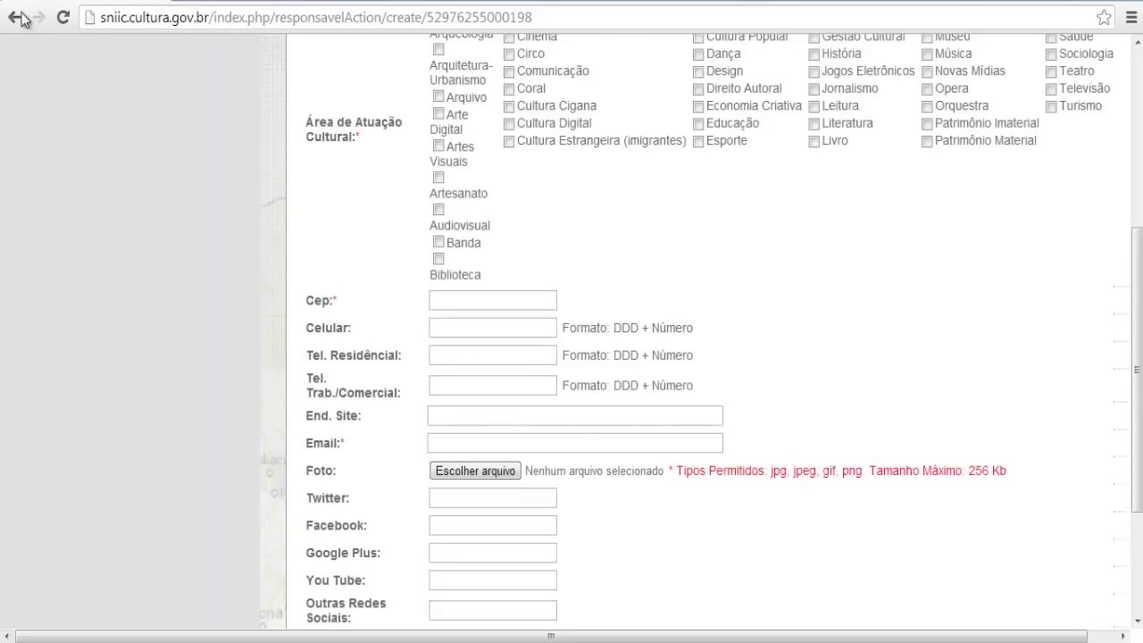
click(21, 19)
Replace the search value with the third Notepad CNPJ and look it up, finding Ministério da Cultura (2063)
drag(500, 216, 375, 210)
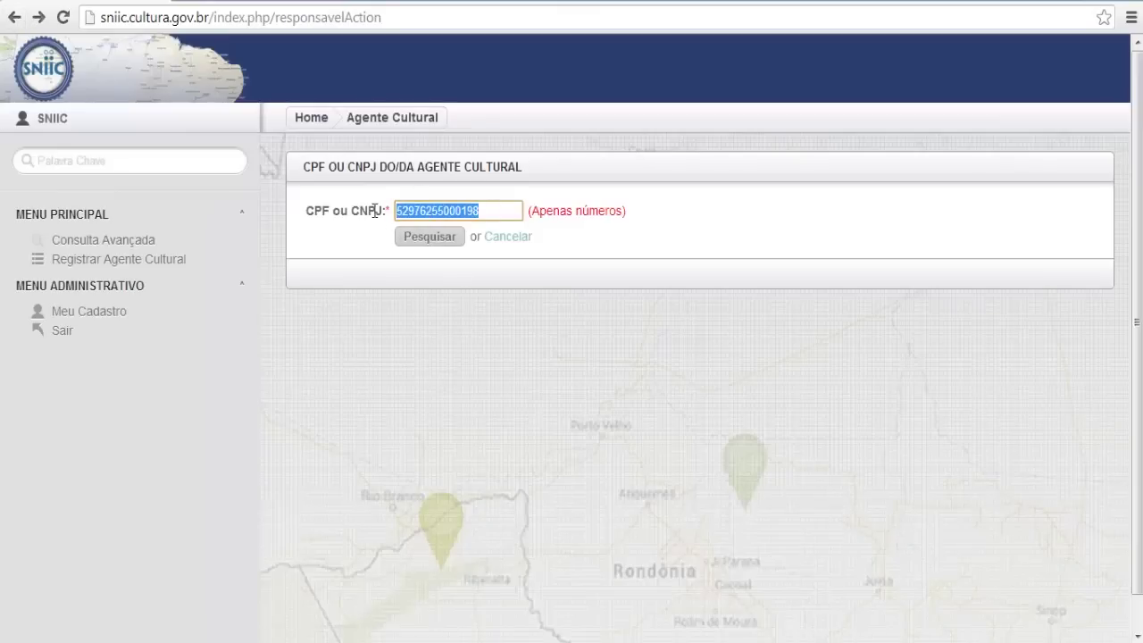
key(BackSpace)
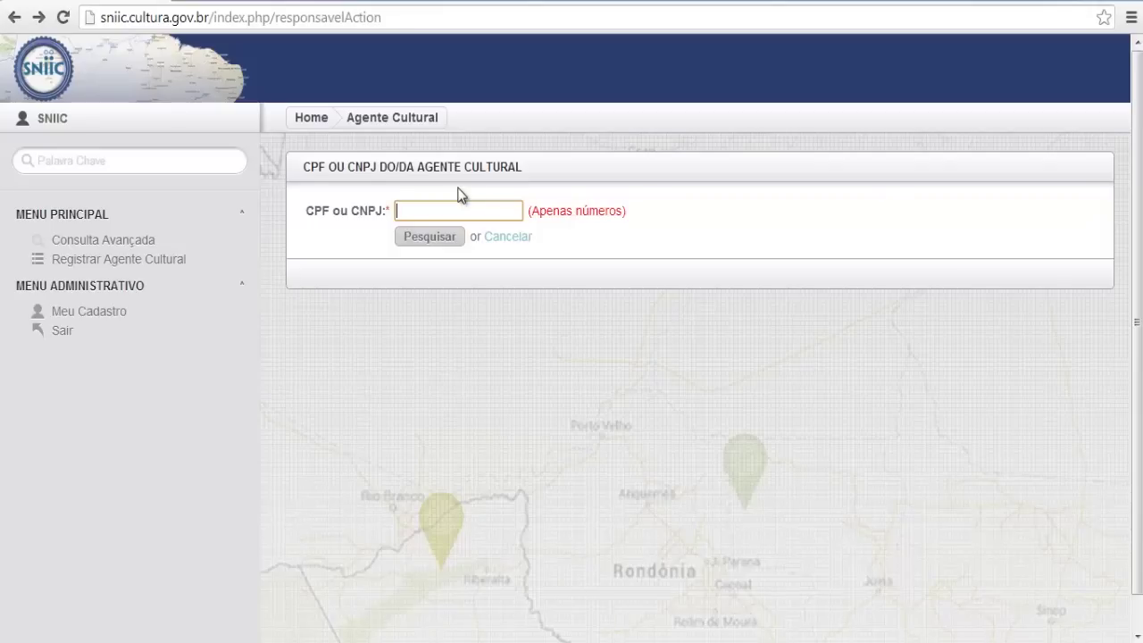
key(alt+Tab)
drag(124, 49, 2, 51)
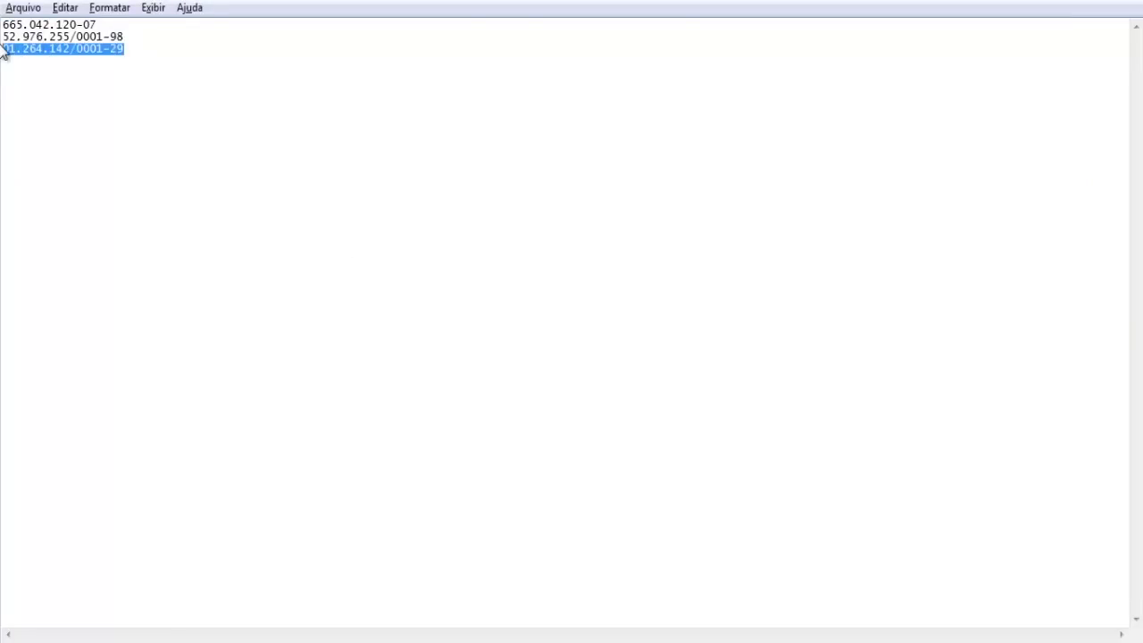
key(ctrl+c)
key(alt+Tab)
key(ctrl+v)
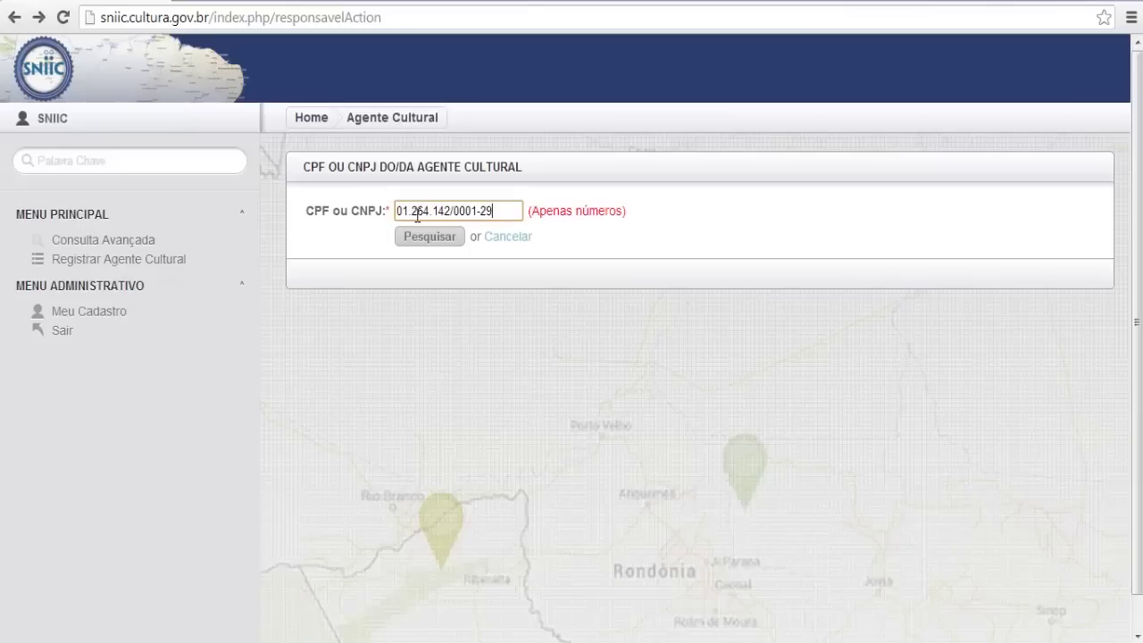
click(423, 238)
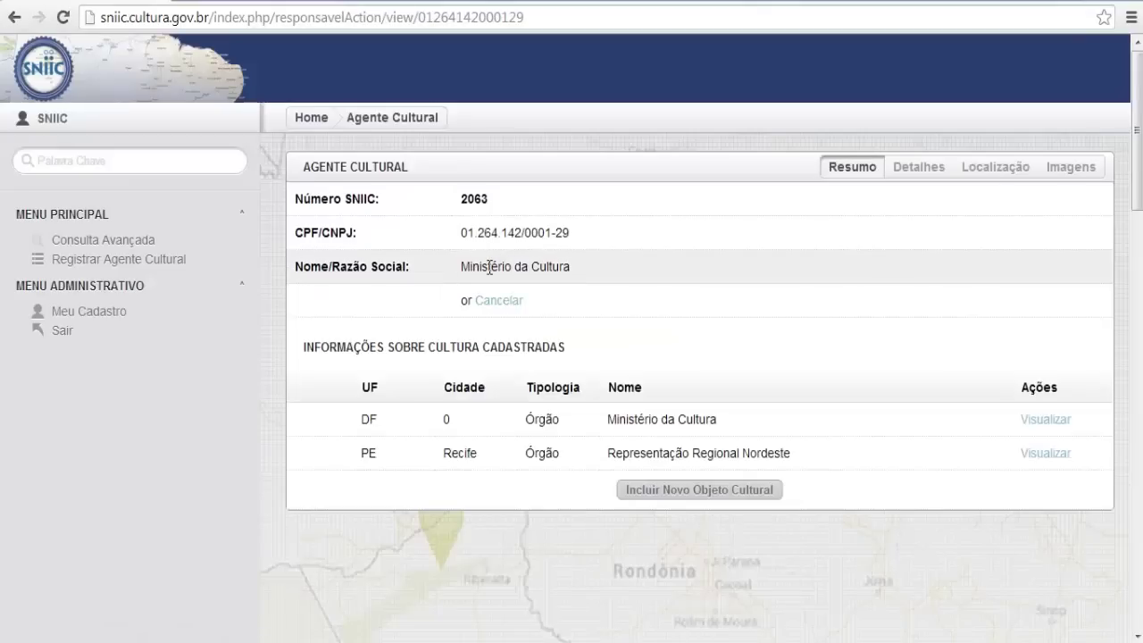
On the agent summary, highlight SNIIC number 2063 and the Ministério da Cultura entry name
drag(460, 198, 494, 200)
click(494, 200)
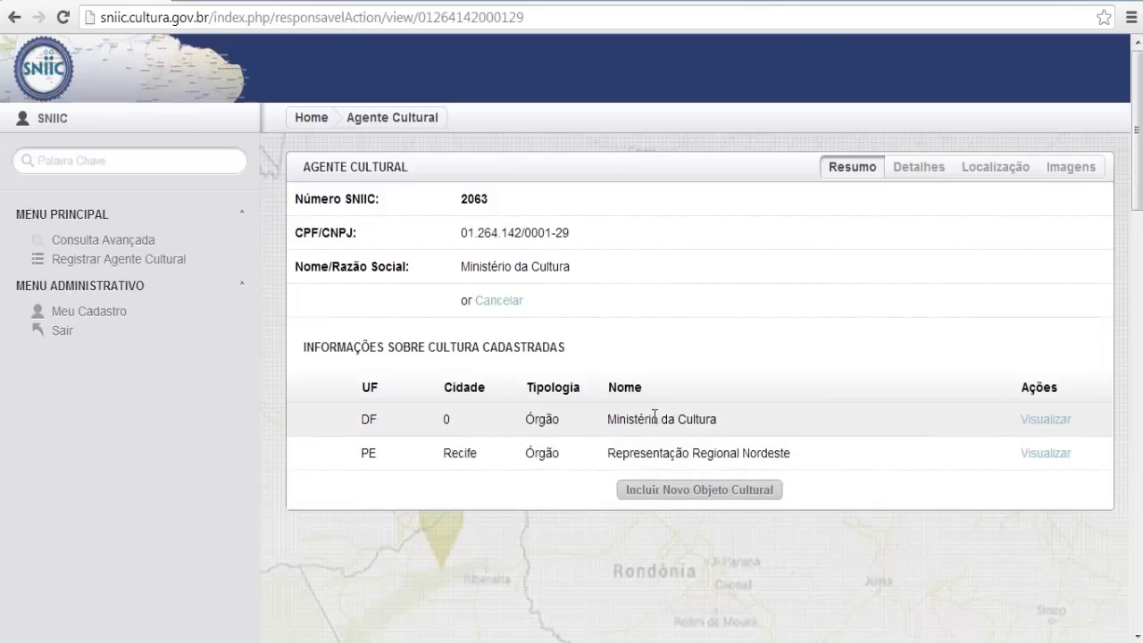
drag(607, 420, 694, 418)
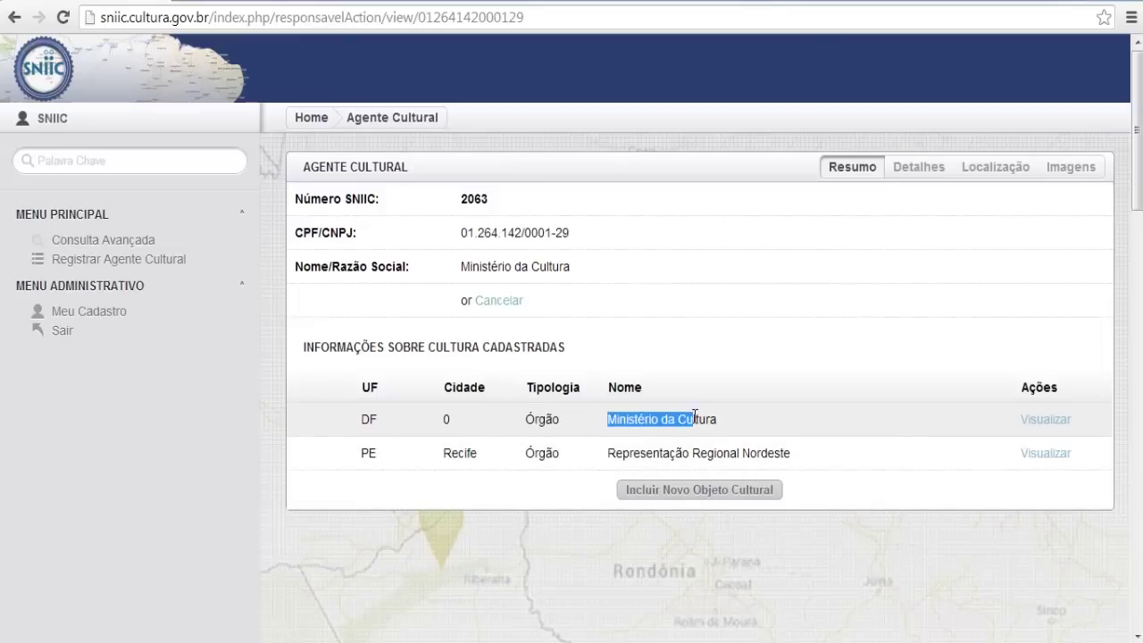
click(695, 419)
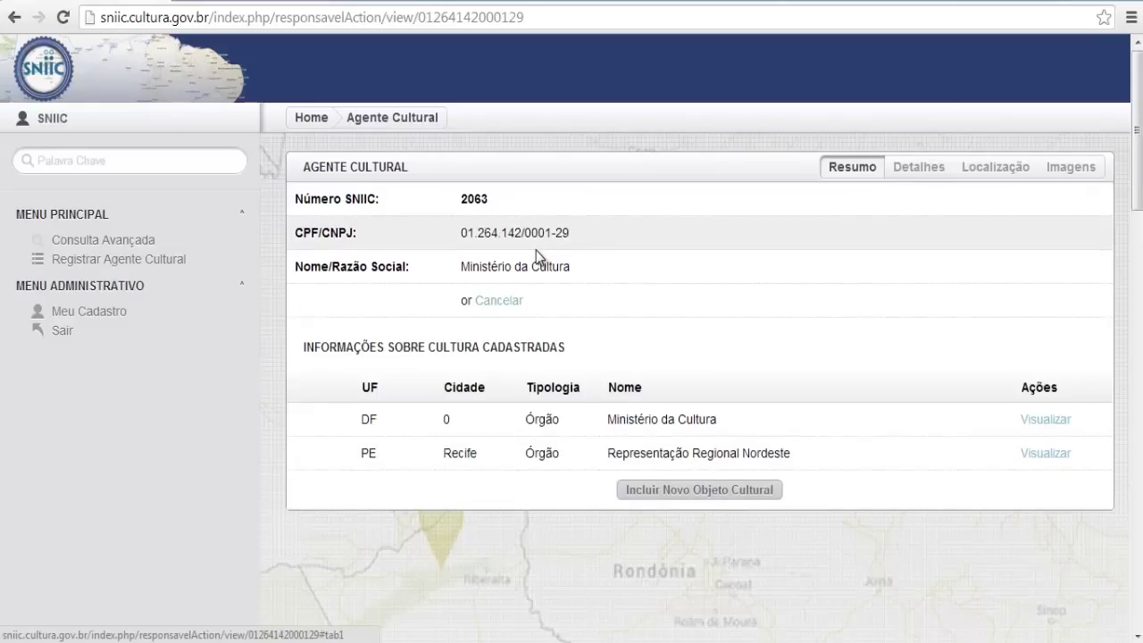
Review the agent's Detalhes, Localização and Imagens tabs, then return to Resumo
click(913, 175)
scroll(837, 260, down, 2)
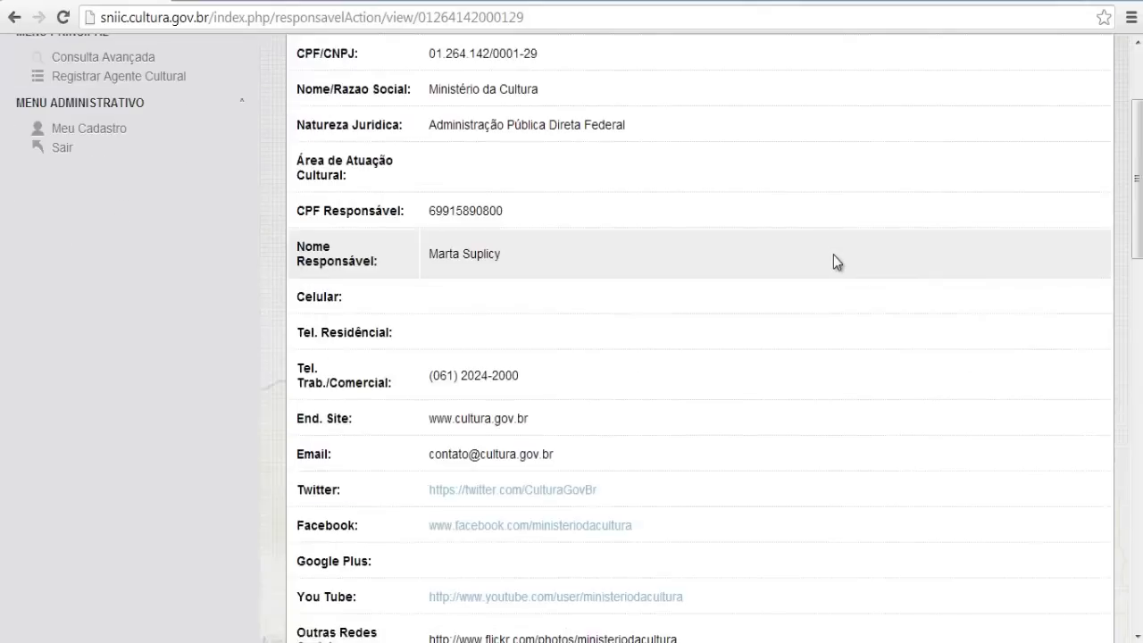
scroll(833, 253, down, 3)
scroll(834, 276, up, 5)
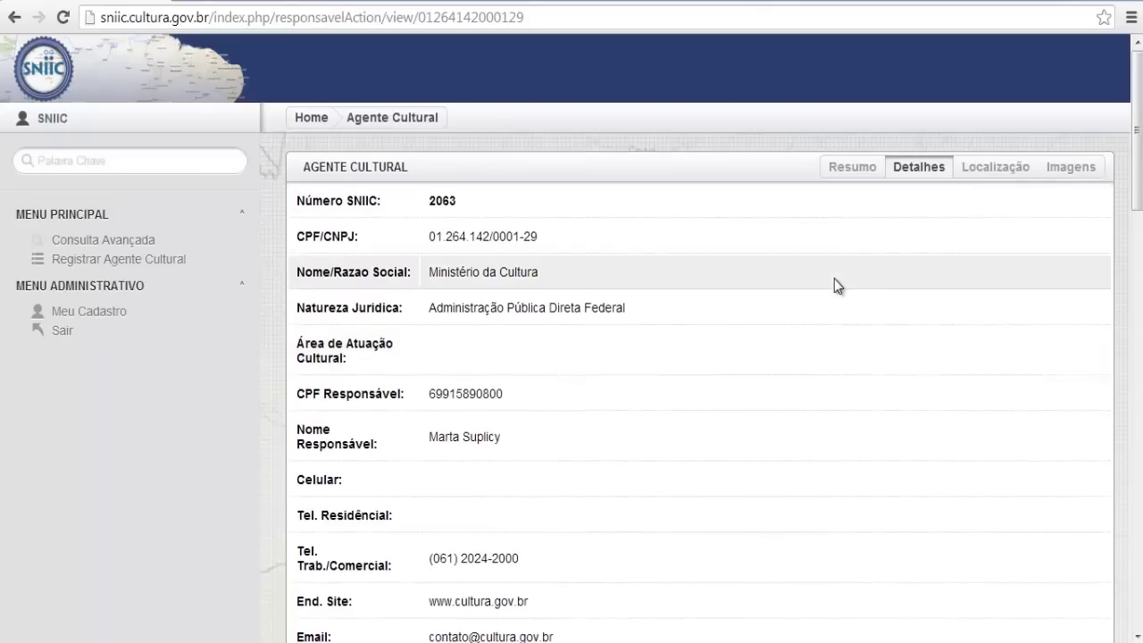
click(996, 168)
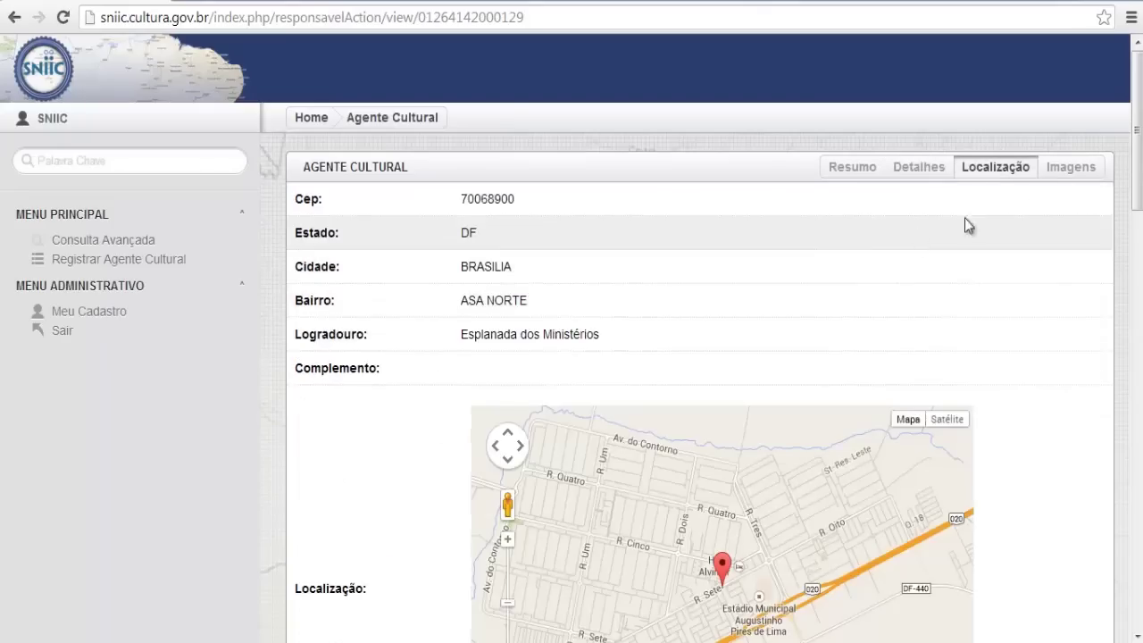
click(1057, 169)
click(853, 169)
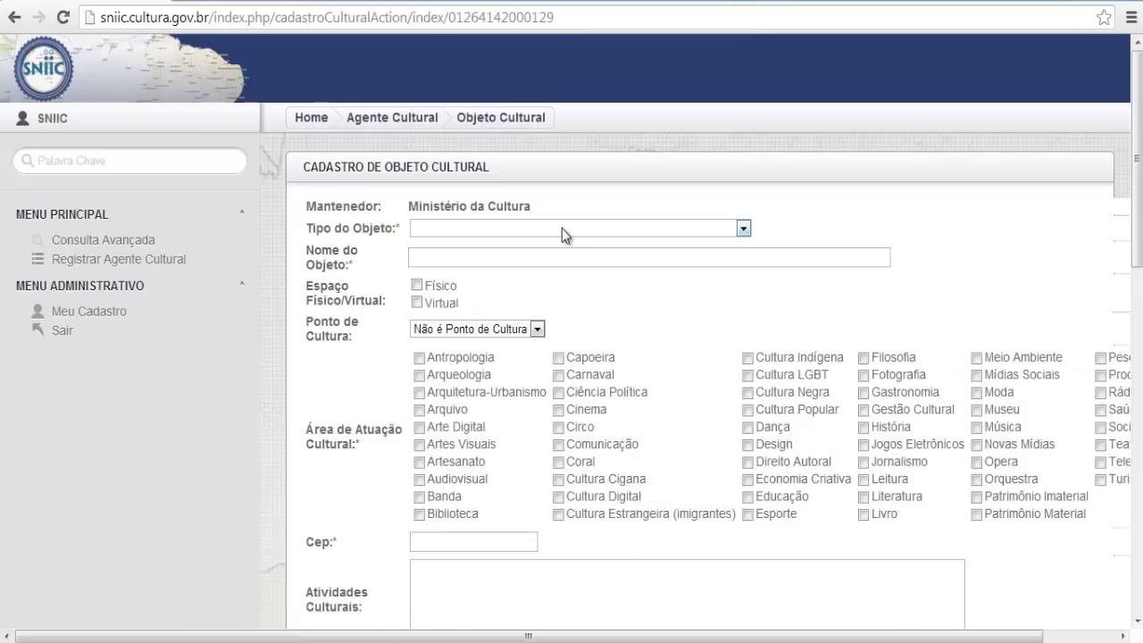
Go back and start a new cultural object of type 01 - Equipamentos Culturais
click(15, 17)
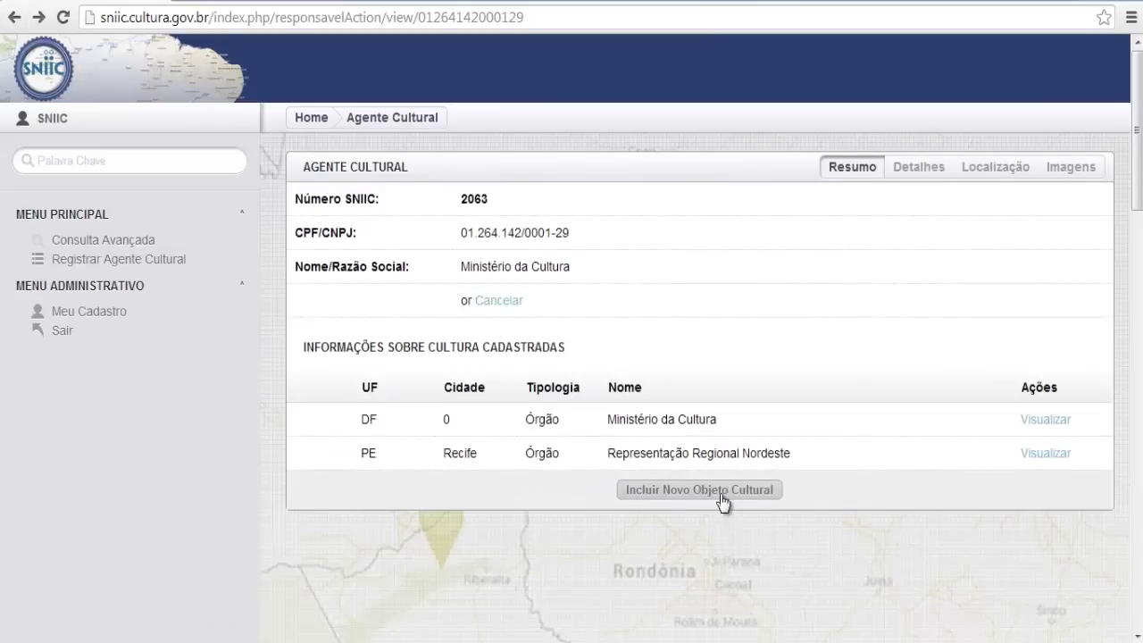
click(722, 497)
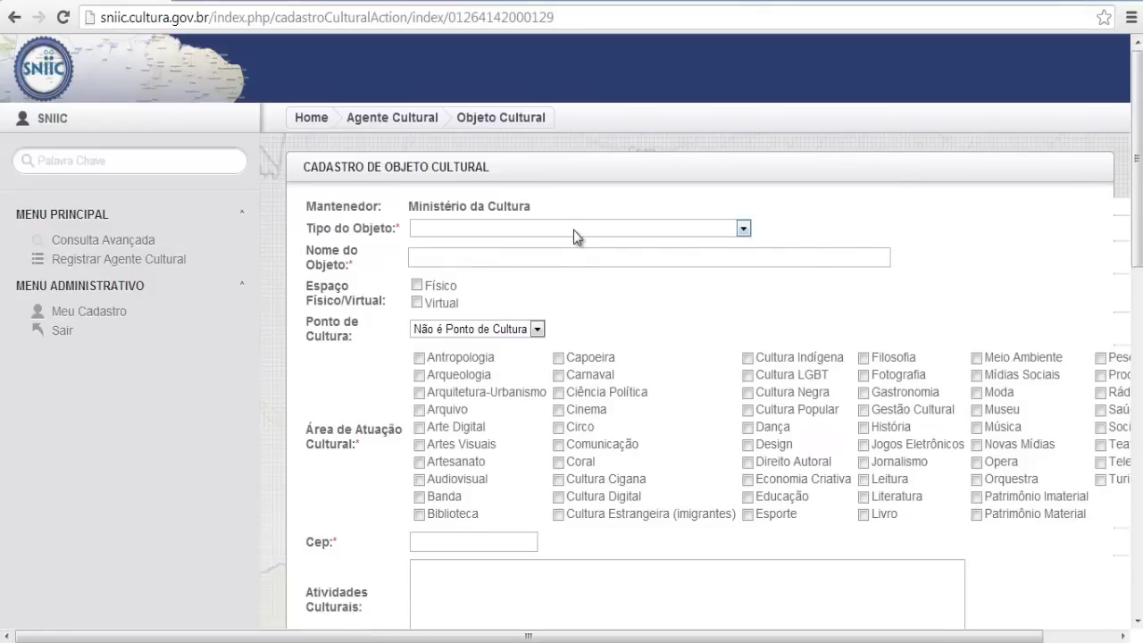
click(573, 230)
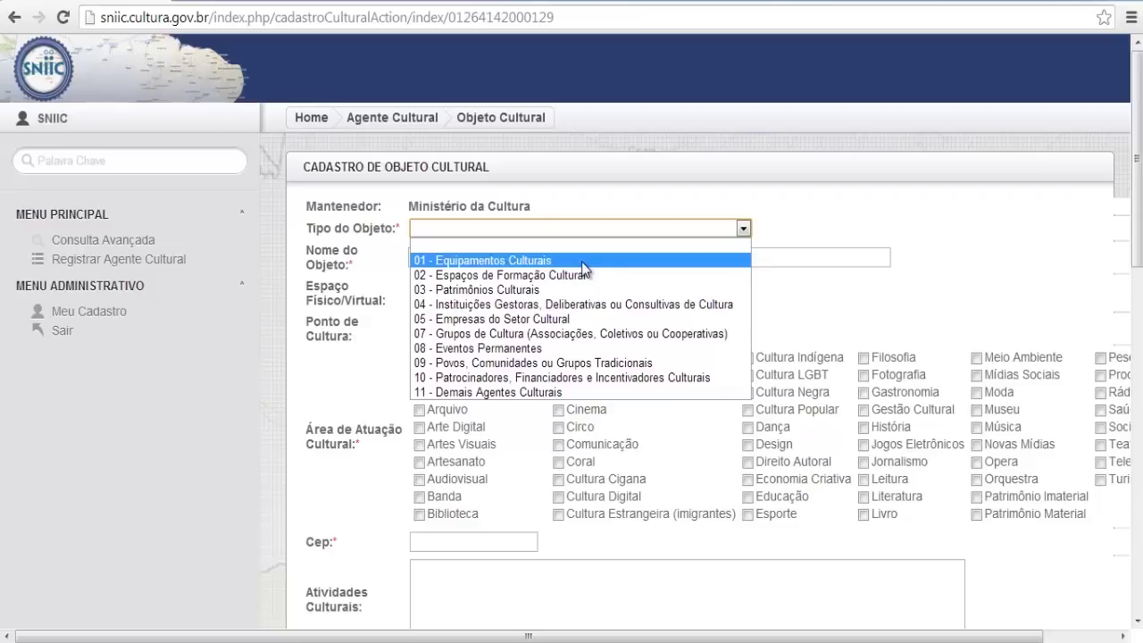
click(582, 261)
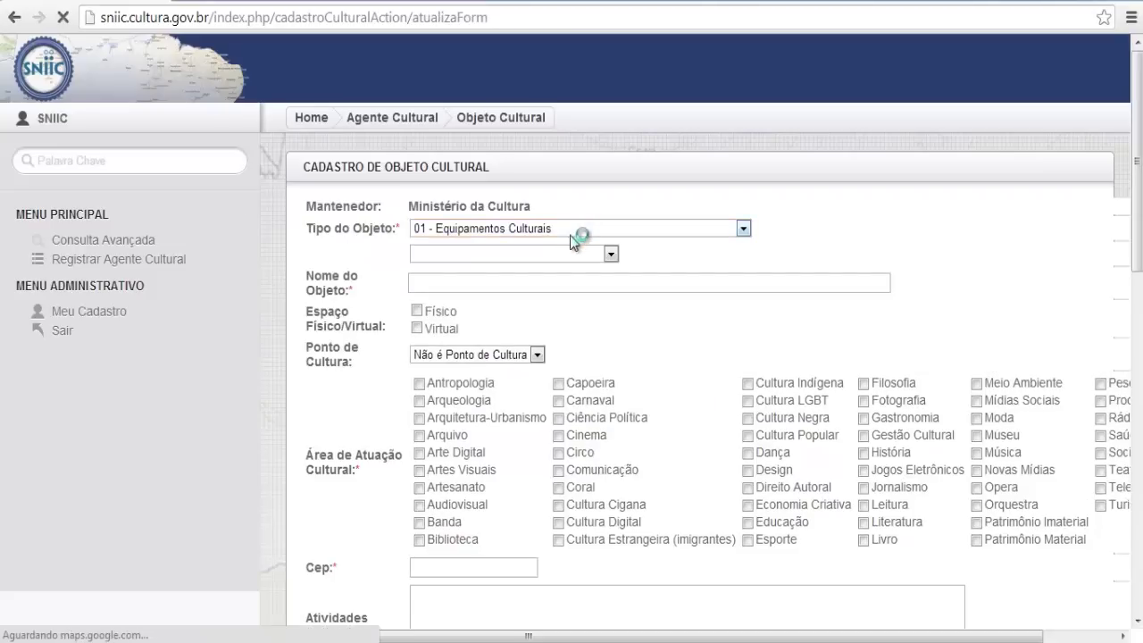
Set the subtype to 1.2 - Bibliotecas and the category to 1.2.1 Biblioteca Pública
click(546, 250)
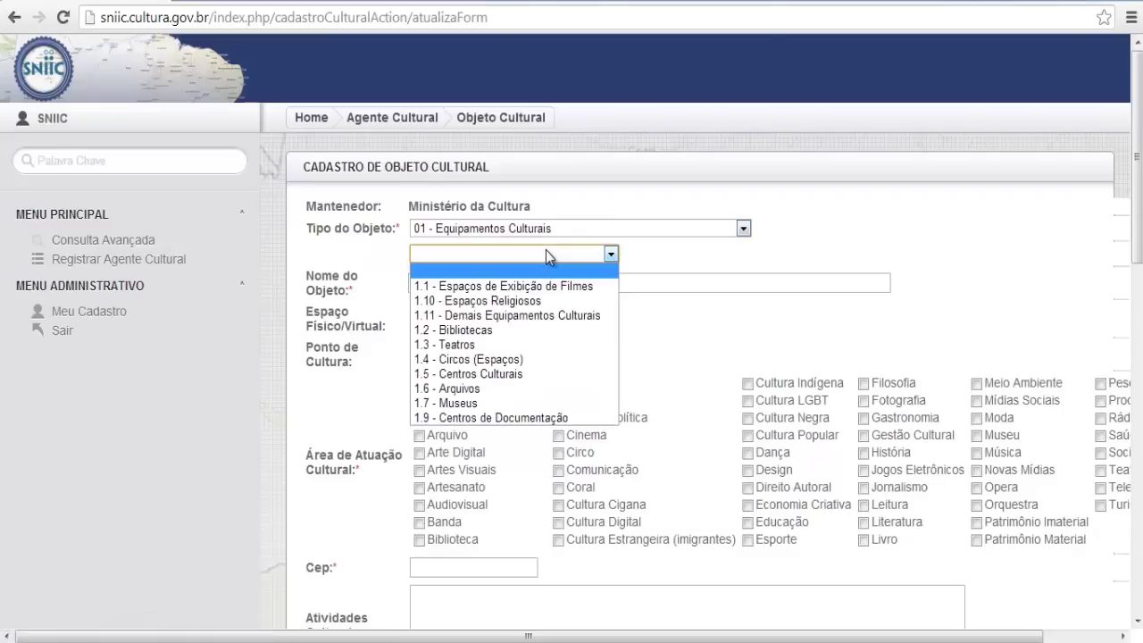
click(534, 330)
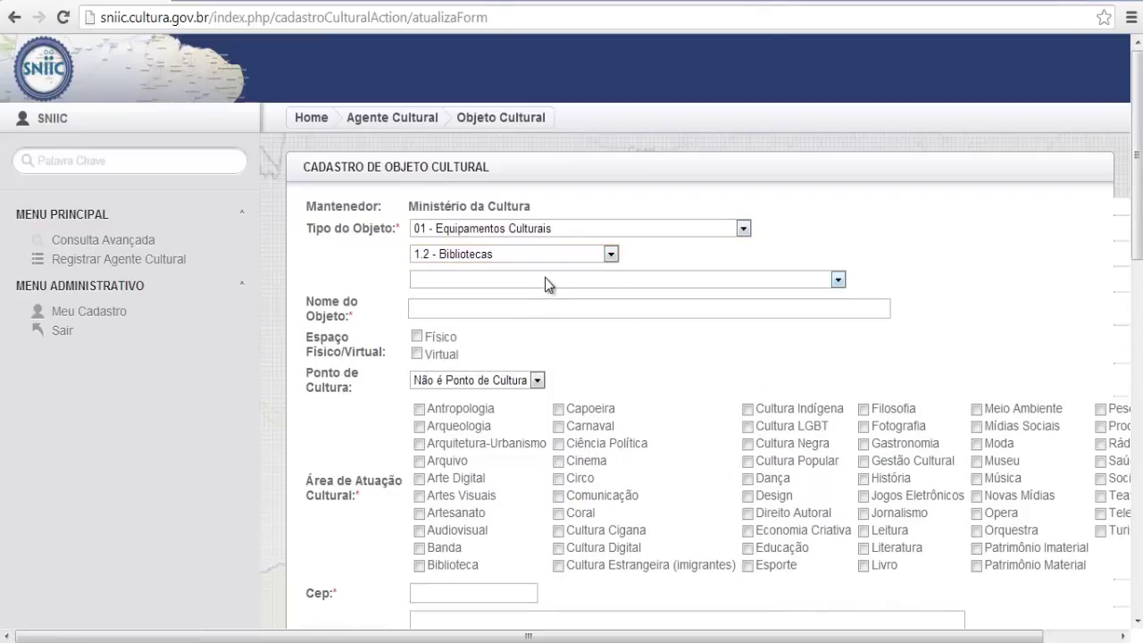
click(545, 278)
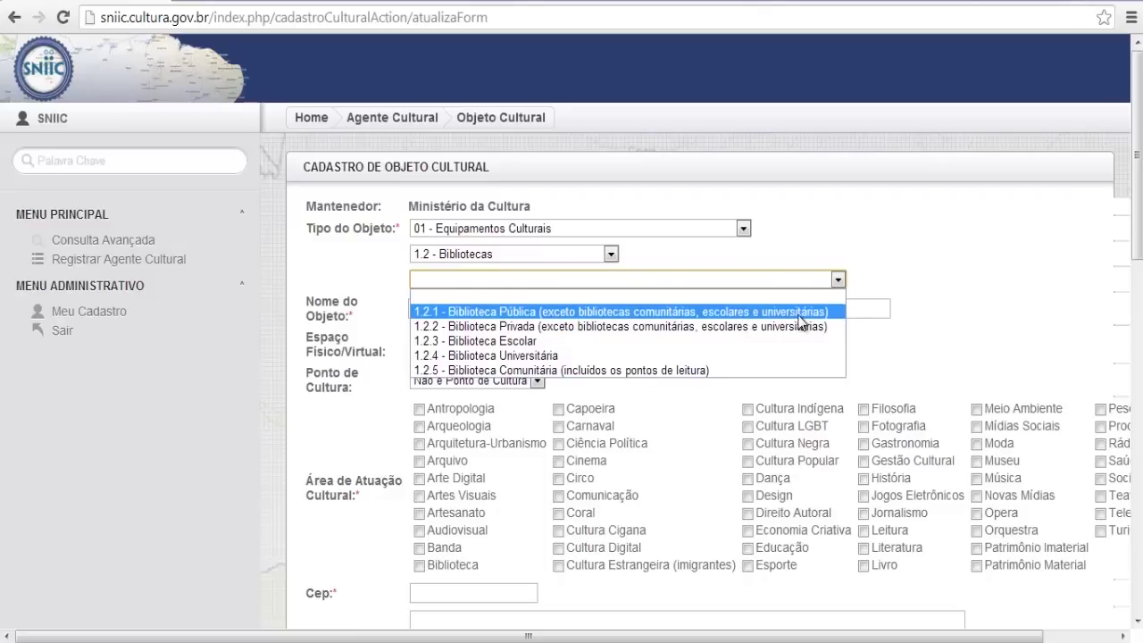
click(549, 312)
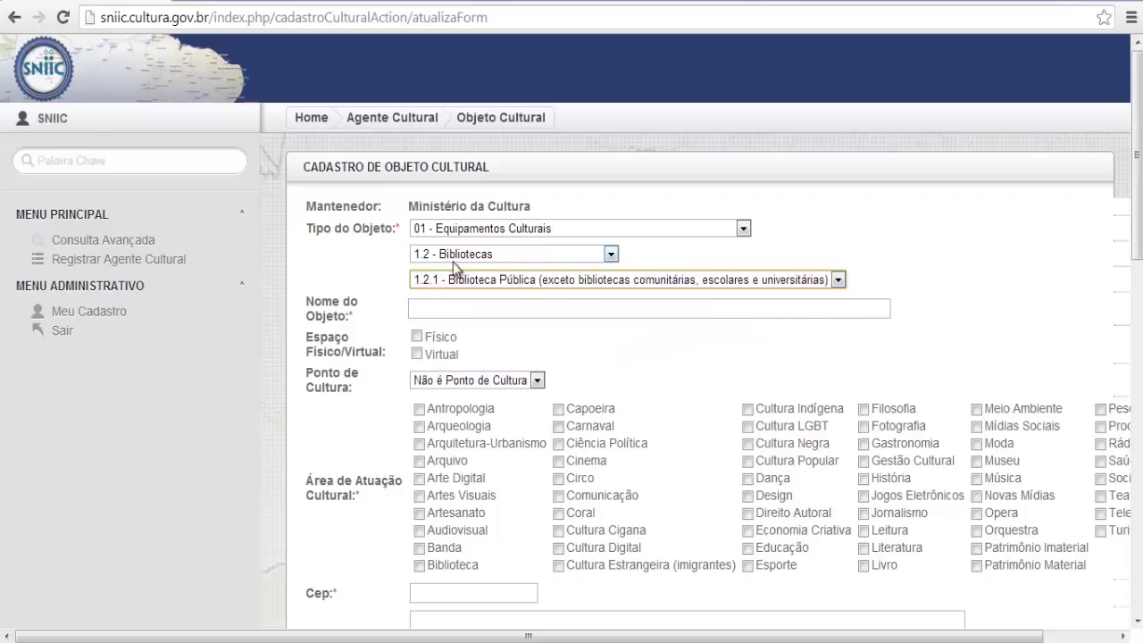
Name the object 'Biiblioteca do Ministério da Cultura do Brasil'
click(456, 306)
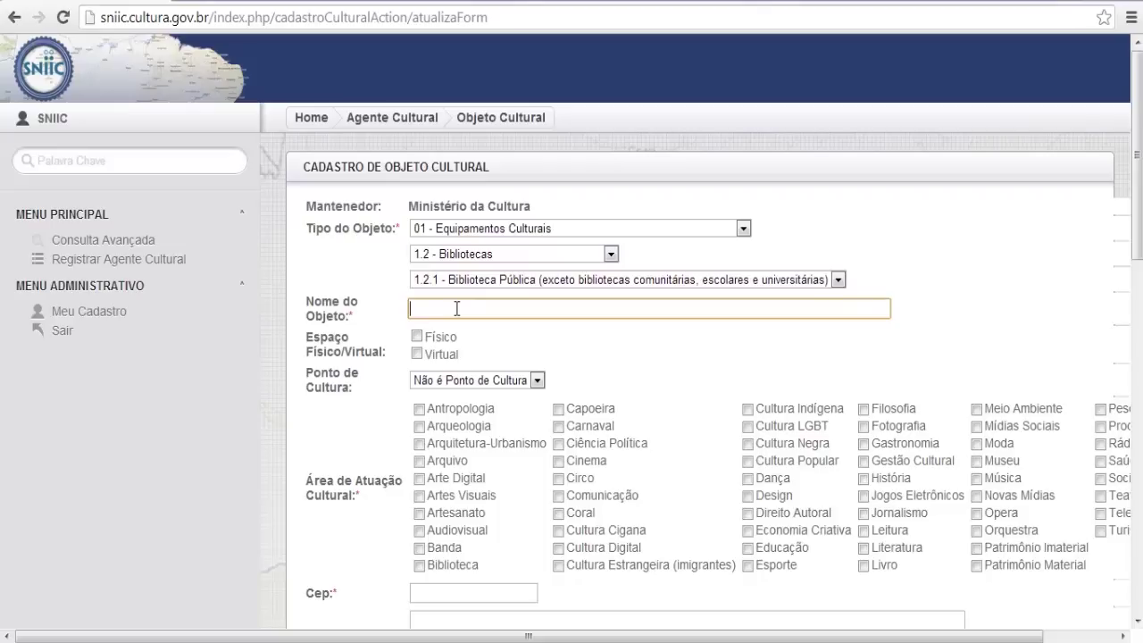
text(Nome)
key(BackSpace)
key(BackSpace)
key(BackSpace)
text(Biiblioteca do Ministério da Cultura do Brasil)
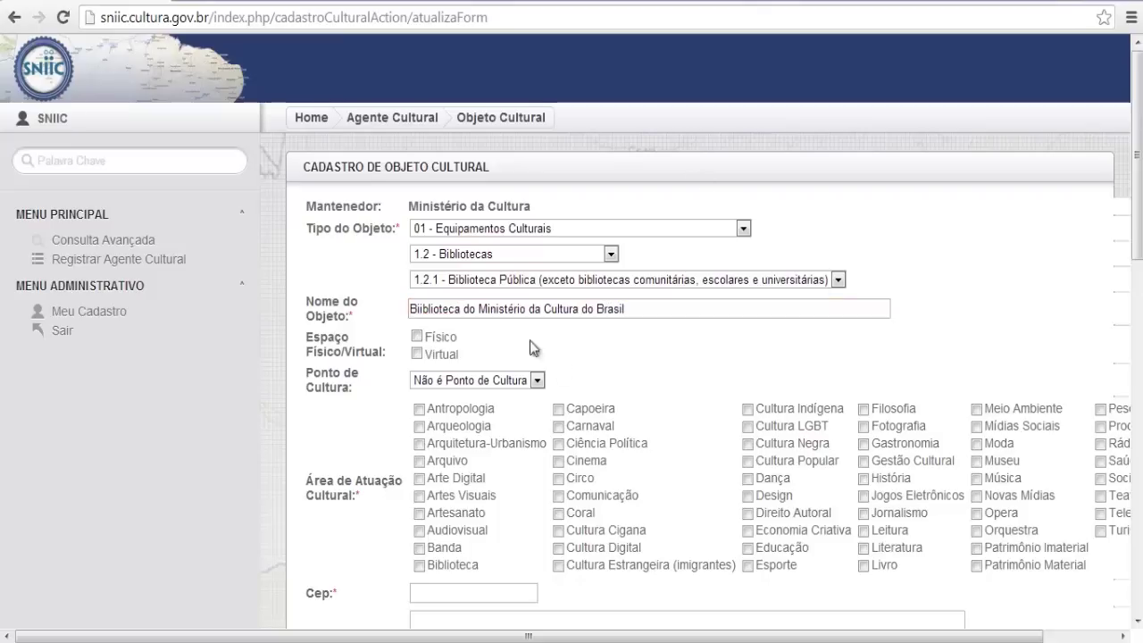
Mark the object as both Físico and Virtual
click(416, 336)
click(416, 337)
click(417, 355)
click(416, 337)
click(417, 354)
click(417, 355)
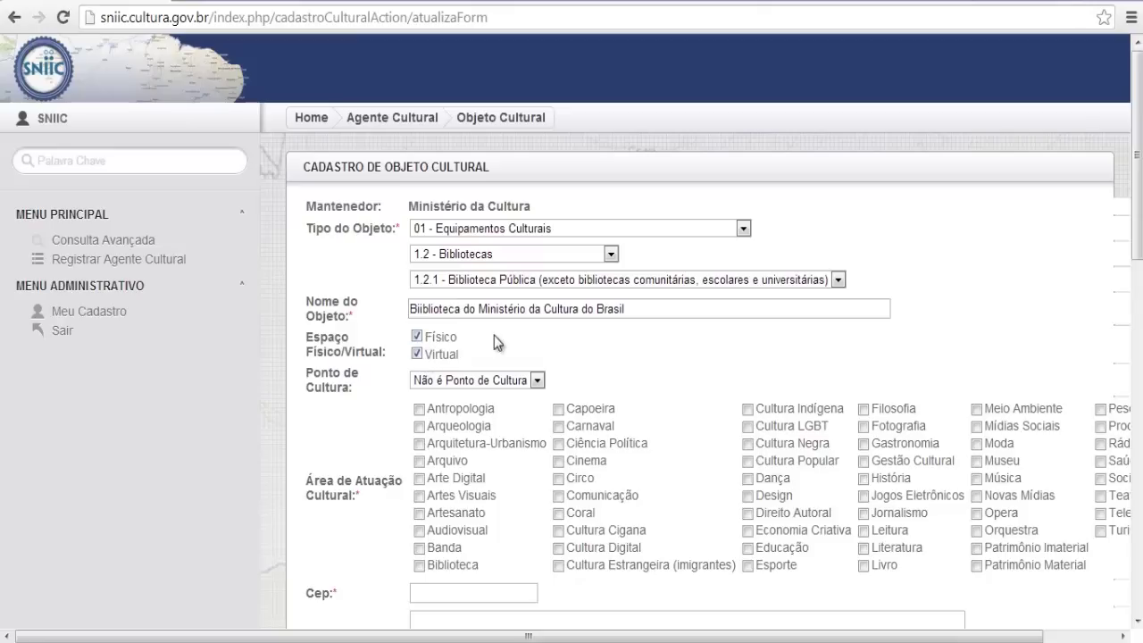
Classify the object as Ponto de Cultura after trying the other options
click(502, 383)
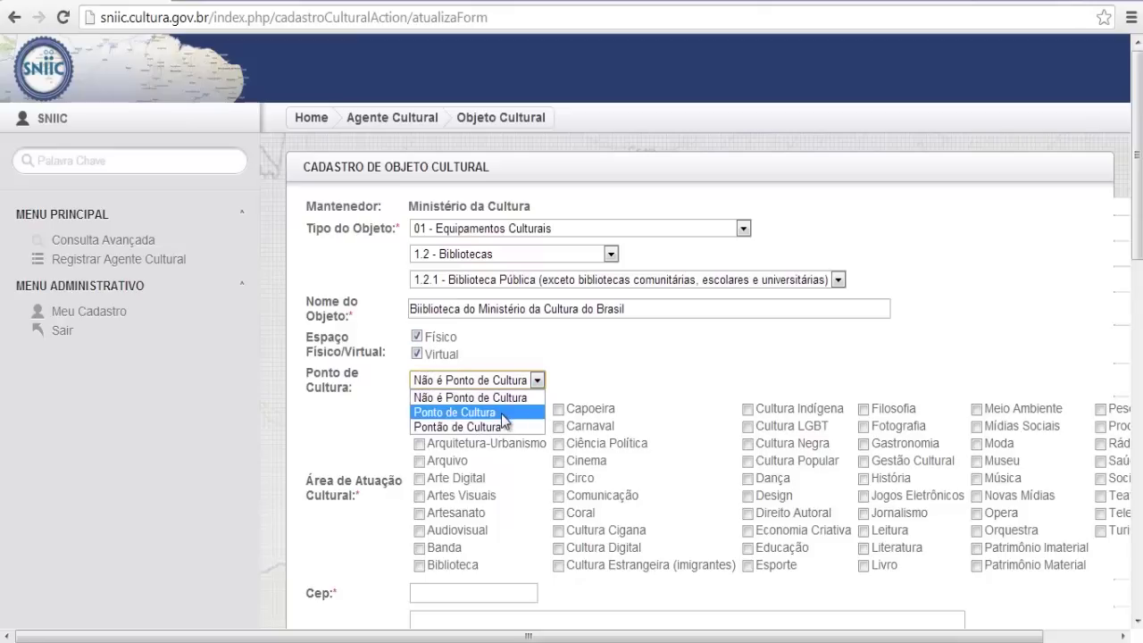
click(501, 412)
click(491, 381)
click(489, 426)
click(539, 383)
click(514, 400)
click(506, 380)
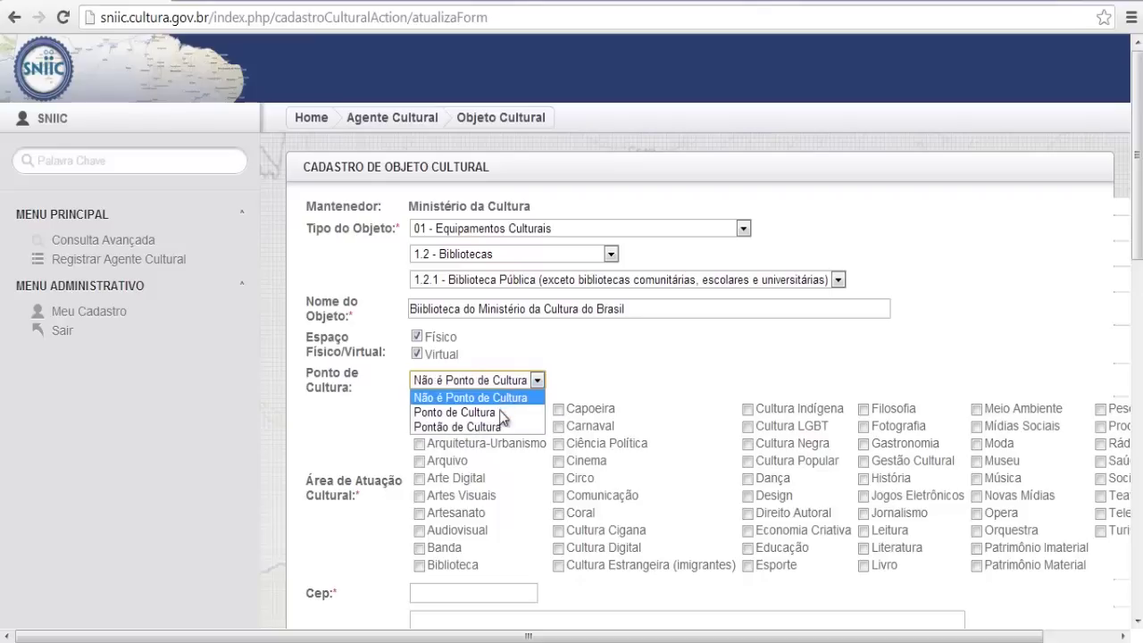
click(505, 414)
Move through the Cep and Atividades Culturais fields, leaving them empty
scroll(596, 375, down, 1)
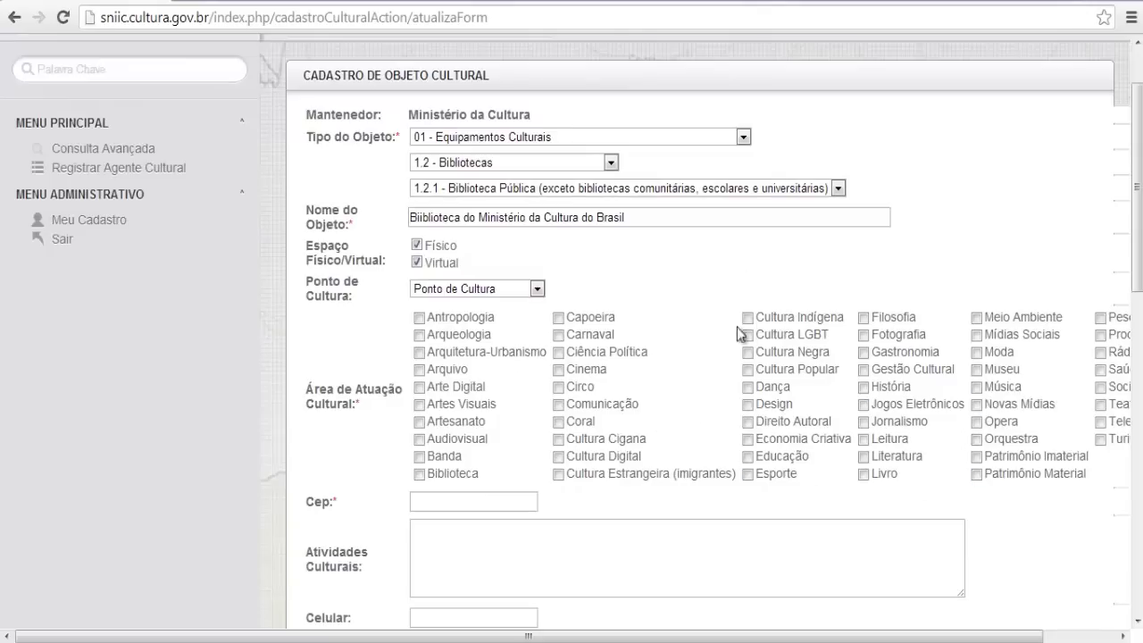
scroll(768, 435, down, 1)
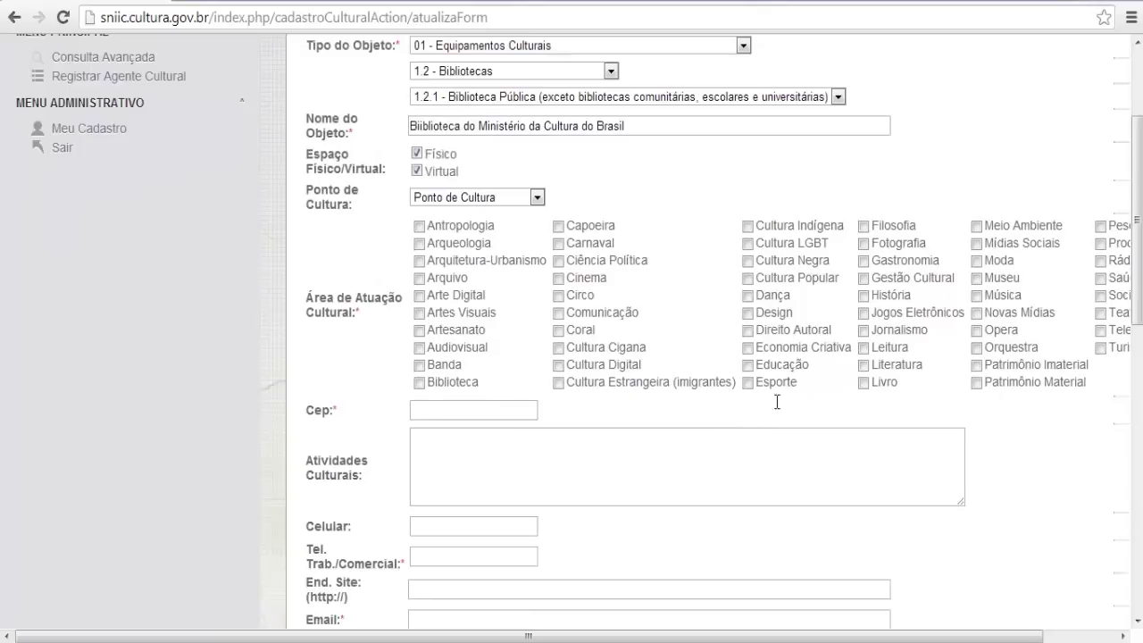
click(417, 411)
scroll(429, 417, down, 1)
click(439, 372)
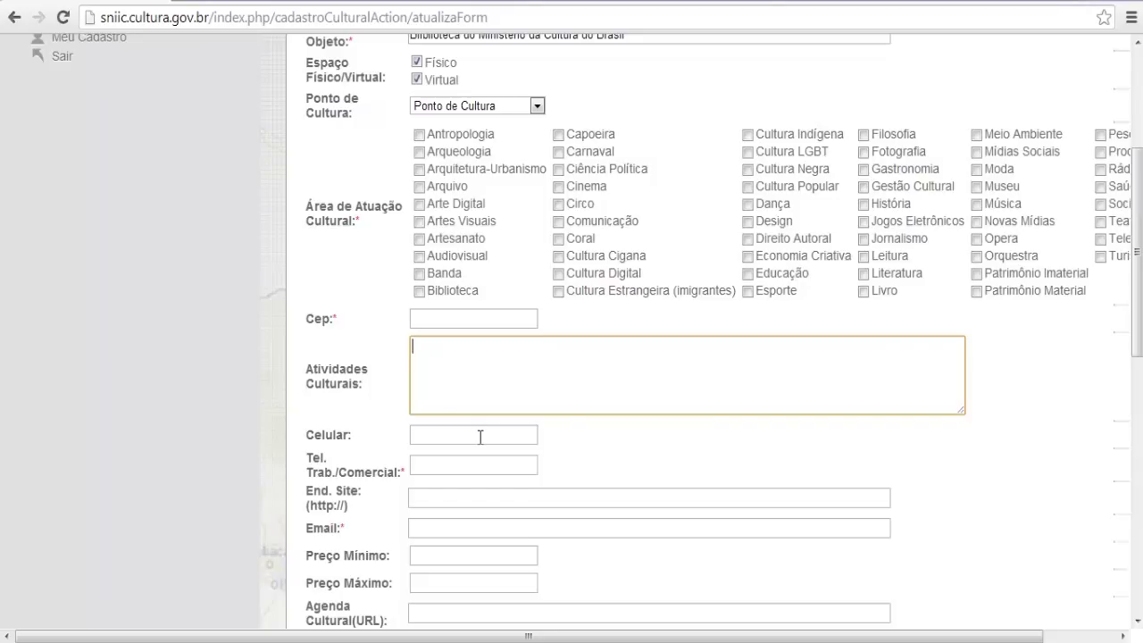
mouse_move(322, 379)
mouse_down()
mouse_move(309, 370)
mouse_move(365, 401)
mouse_move(309, 361)
mouse_up()
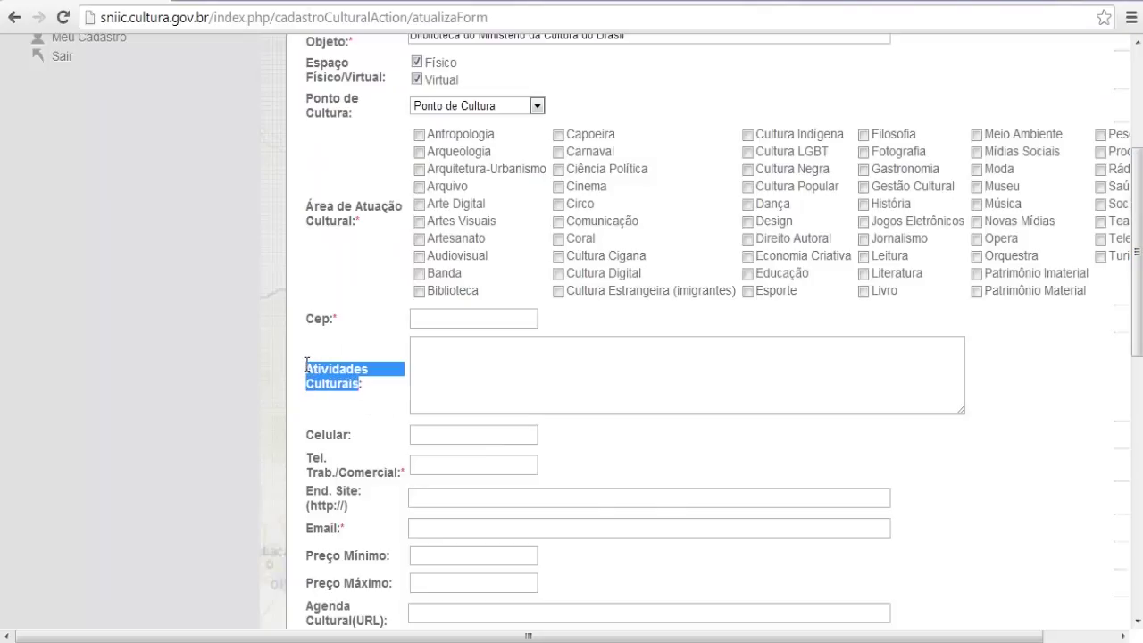
click(352, 422)
Move through the work phone, Email, price, Agenda Cultural(URL) and Informações Preço fields without entering anything
scroll(401, 427, down, 1)
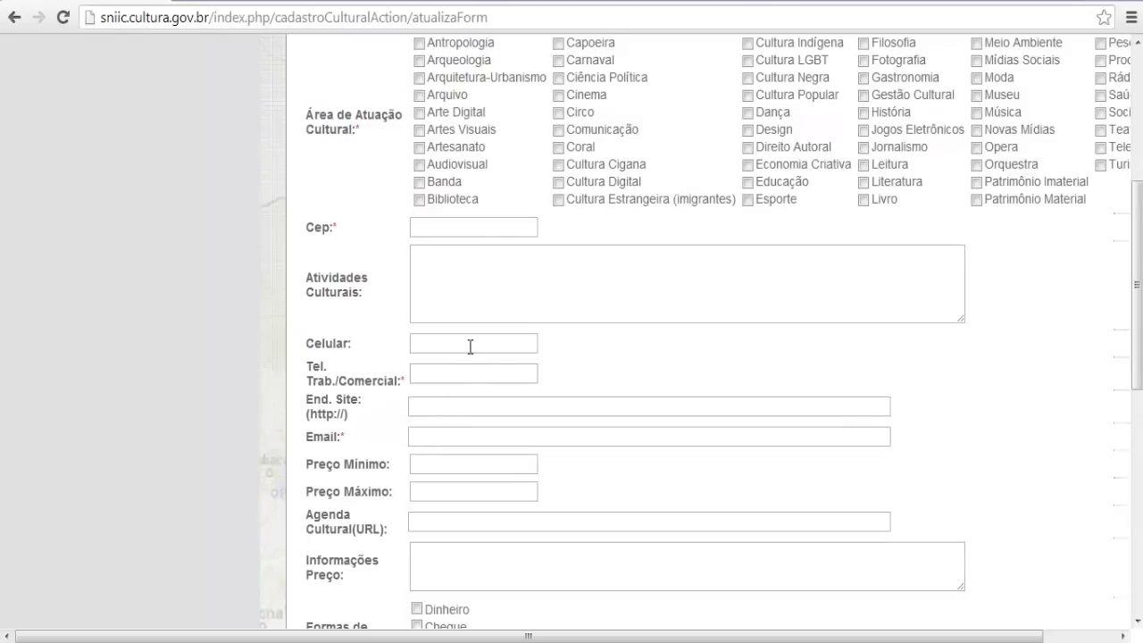
click(449, 381)
scroll(425, 398, down, 1)
click(432, 347)
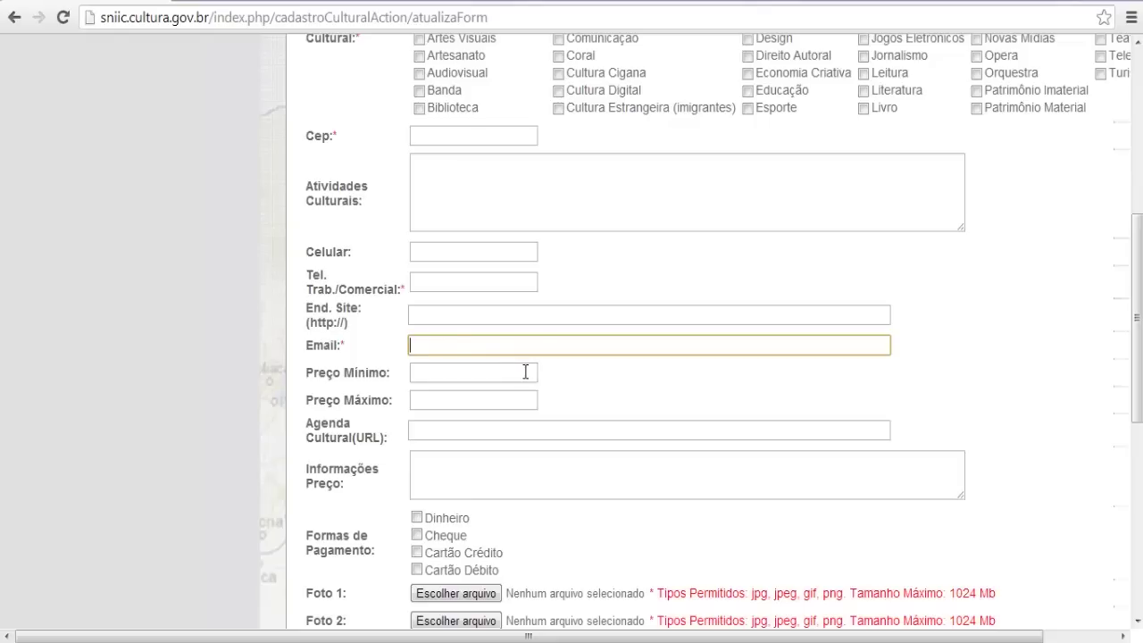
scroll(522, 366, down, 1)
click(485, 286)
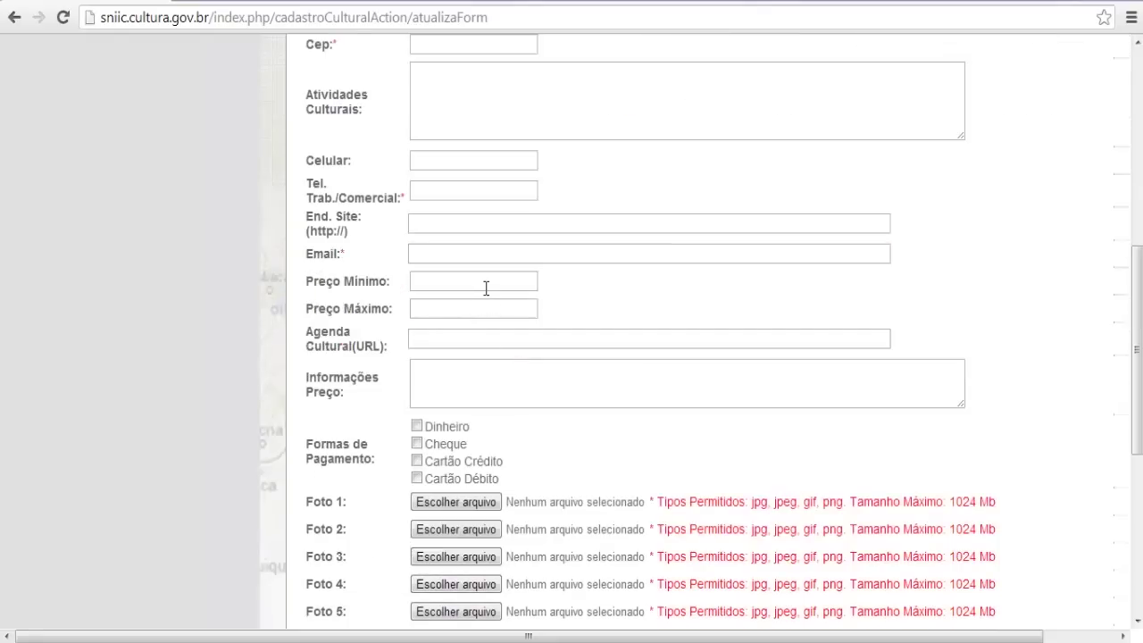
click(454, 308)
click(447, 355)
click(443, 339)
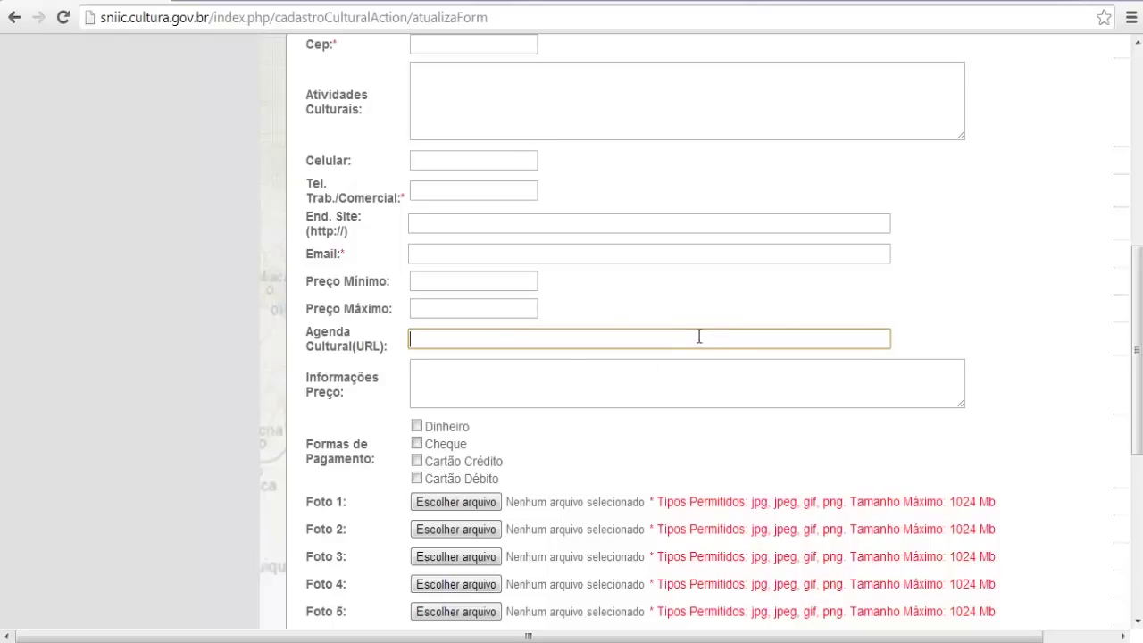
click(544, 377)
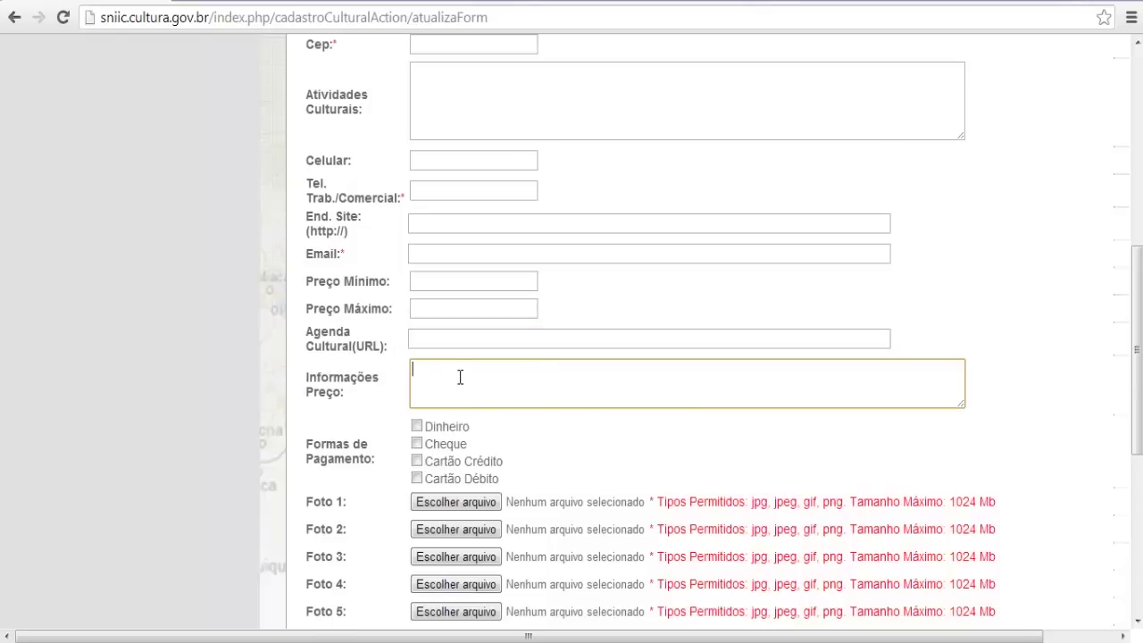
scroll(460, 377, down, 1)
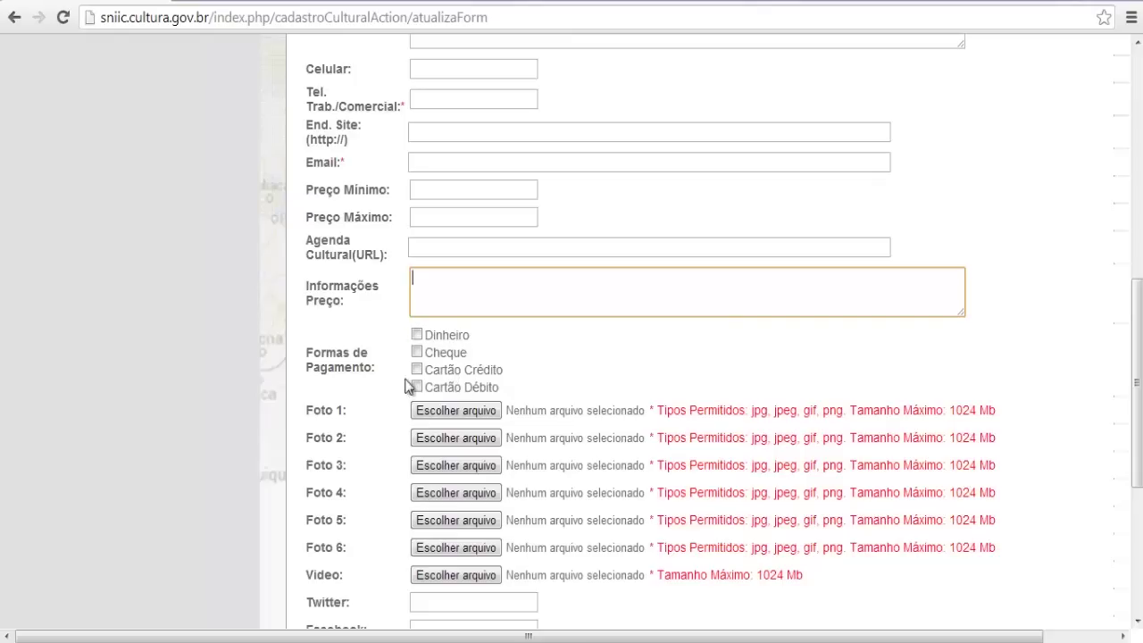
Pass the Twitter, You Tube and Outras Redes Sociais fields and choose 'Meus horários de funcionamento são'
scroll(462, 346, down, 1)
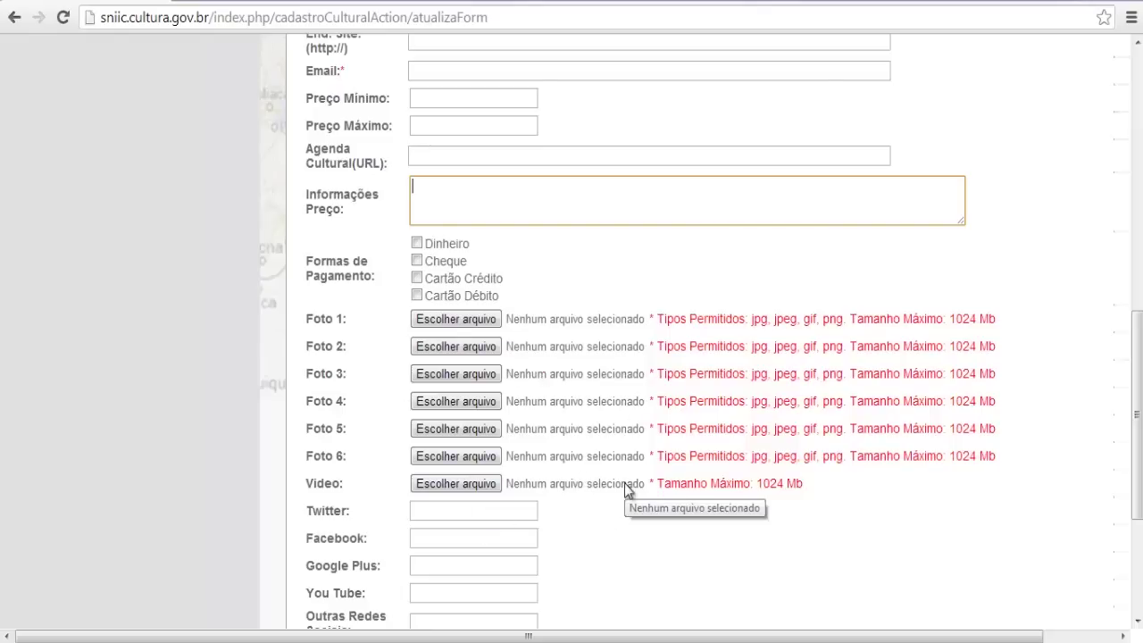
scroll(613, 505, up, 1)
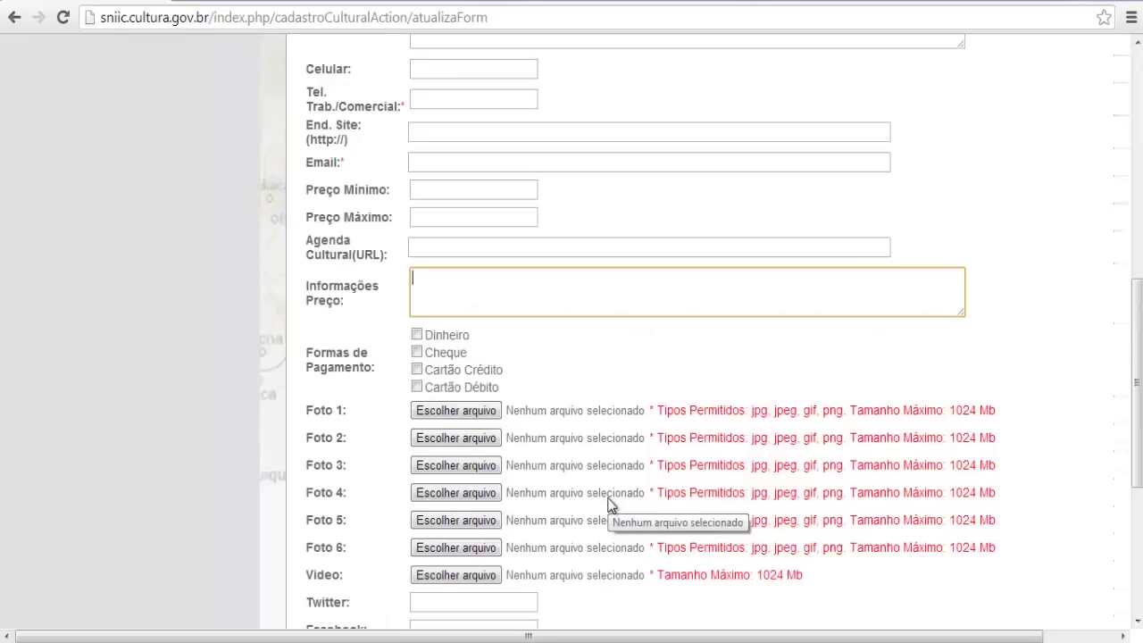
scroll(536, 447, down, 1)
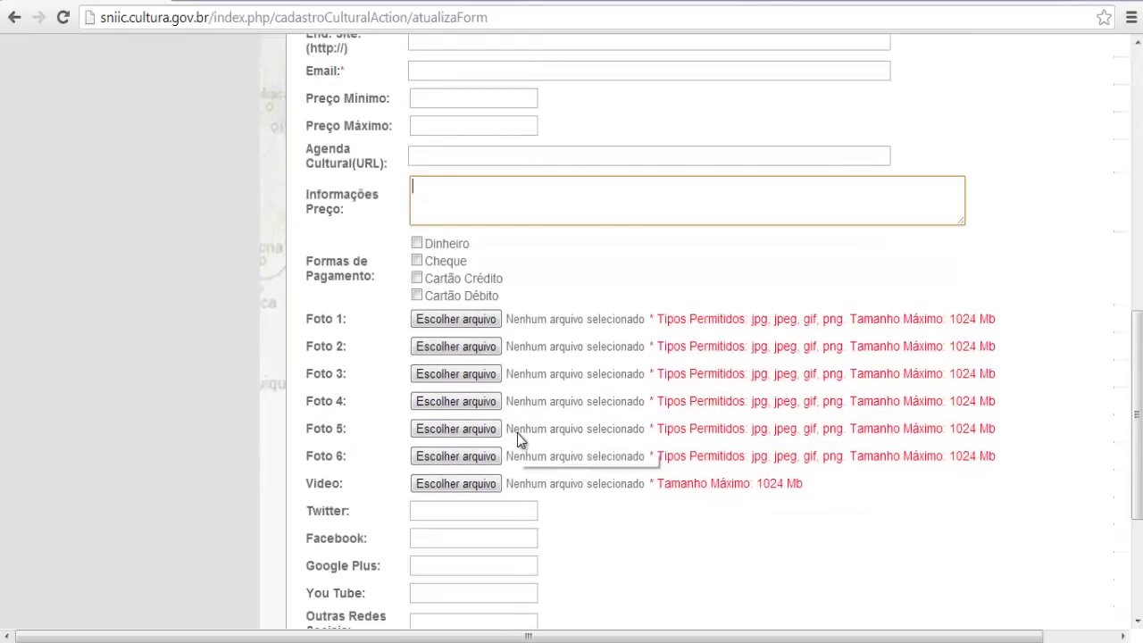
scroll(521, 436, down, 1)
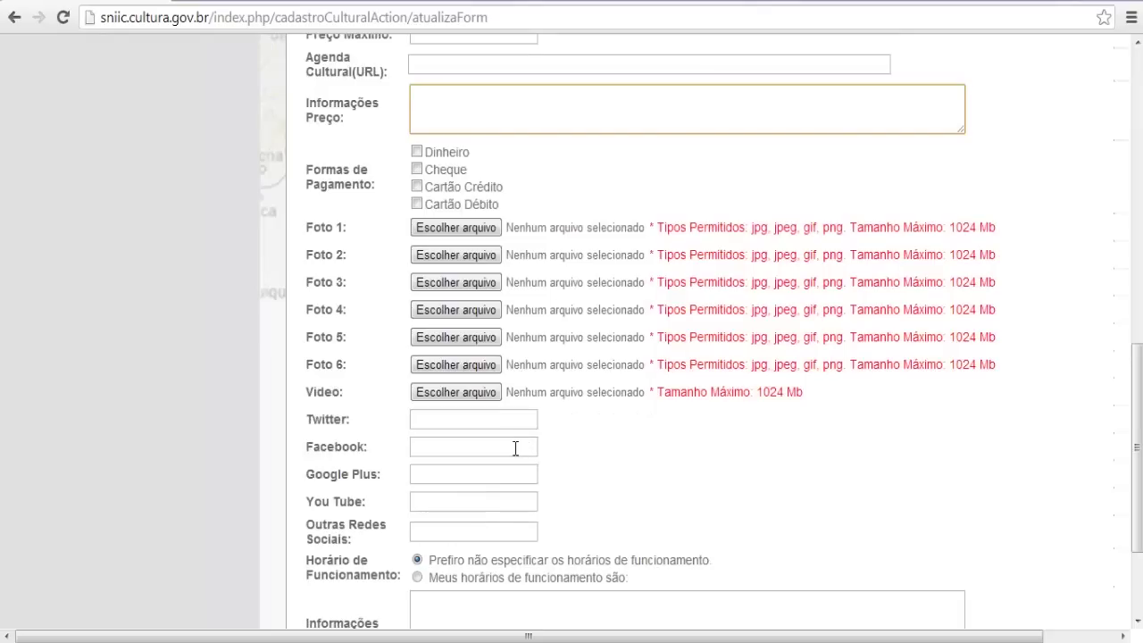
click(498, 426)
click(500, 461)
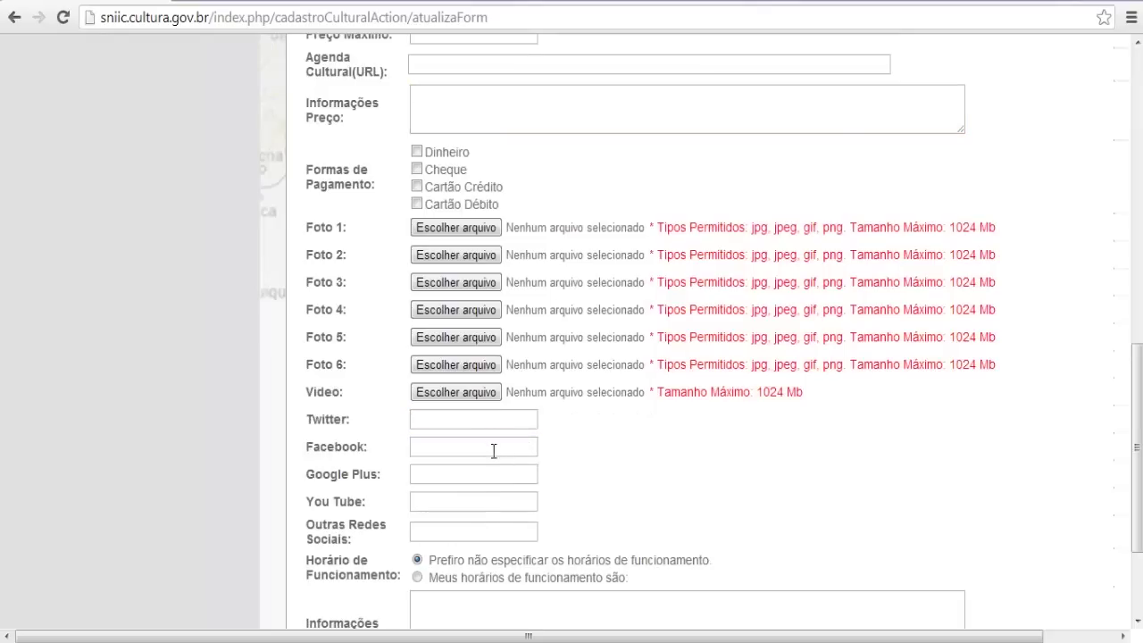
click(493, 505)
click(503, 531)
scroll(500, 527, down, 1)
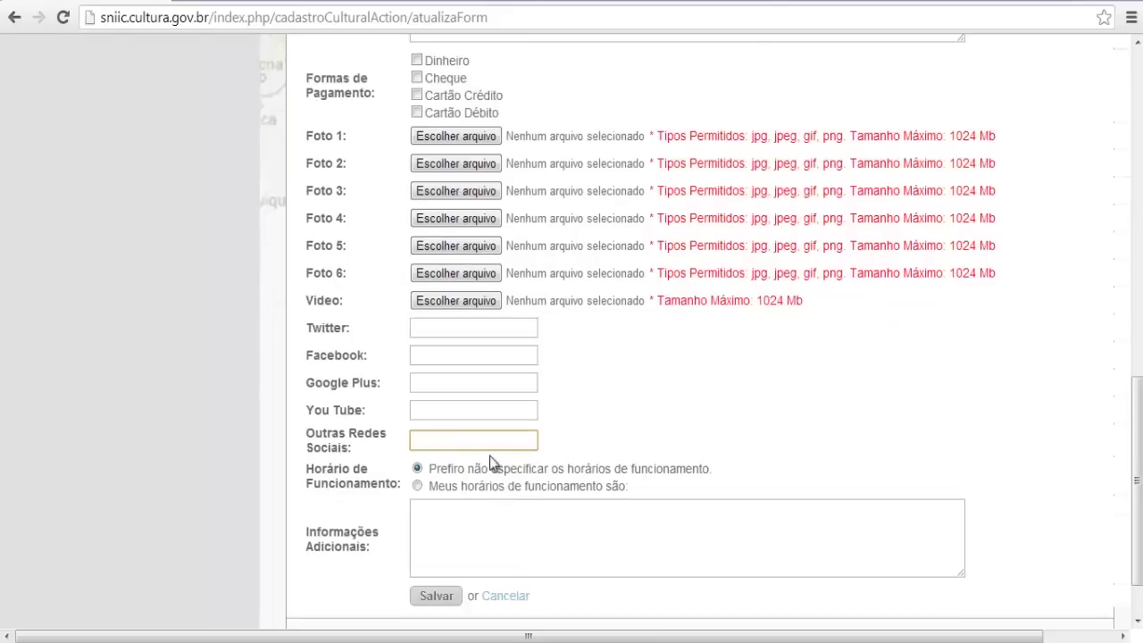
click(418, 486)
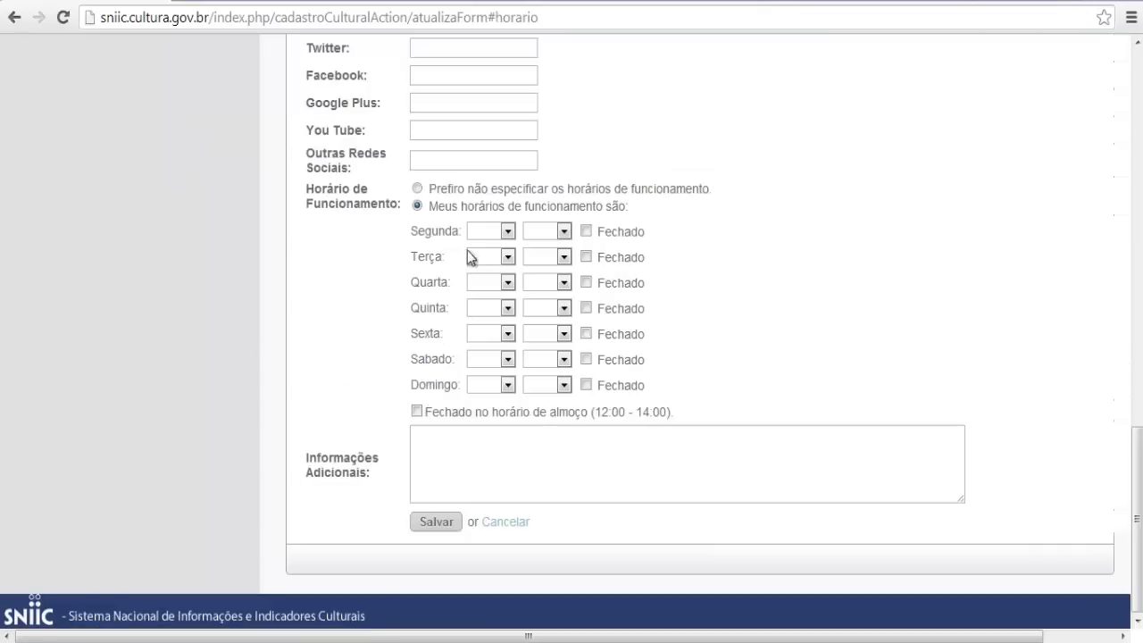
Set Segunda to 03:00–06:30, tick Fechado for Segunda and Terça, then focus Informações Adicionais
click(491, 232)
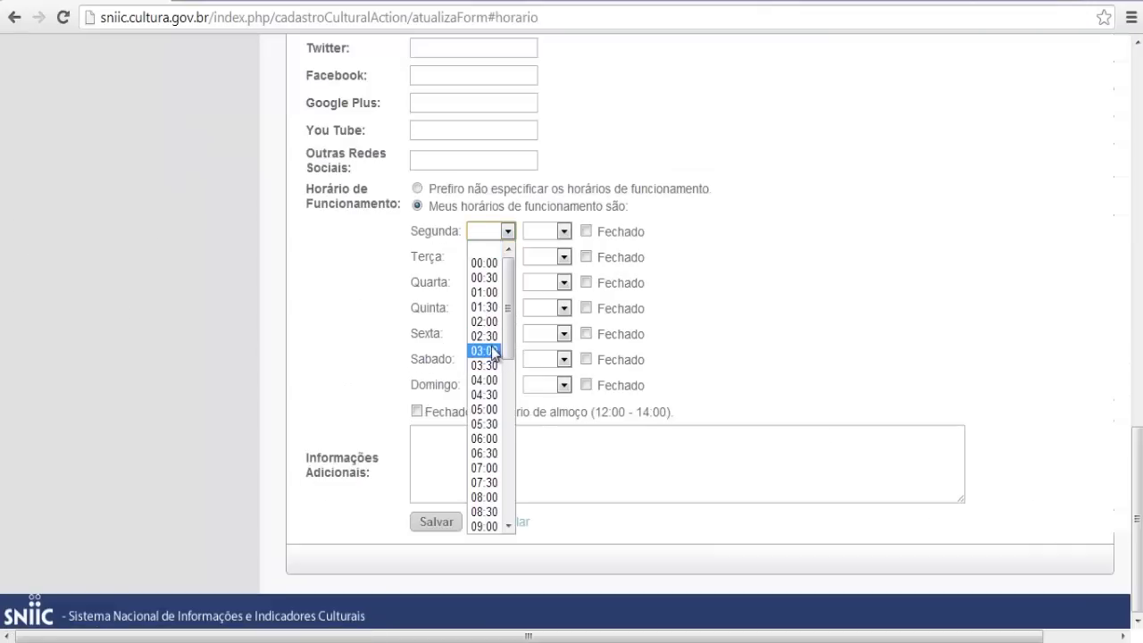
click(496, 352)
click(564, 232)
click(542, 460)
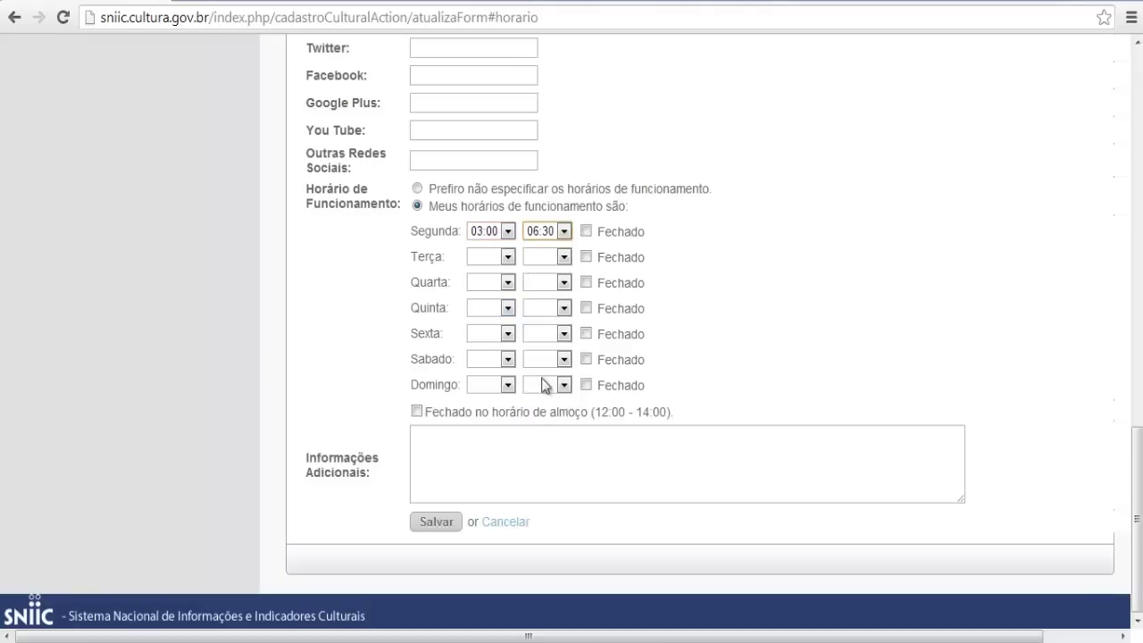
click(586, 232)
click(585, 256)
click(478, 440)
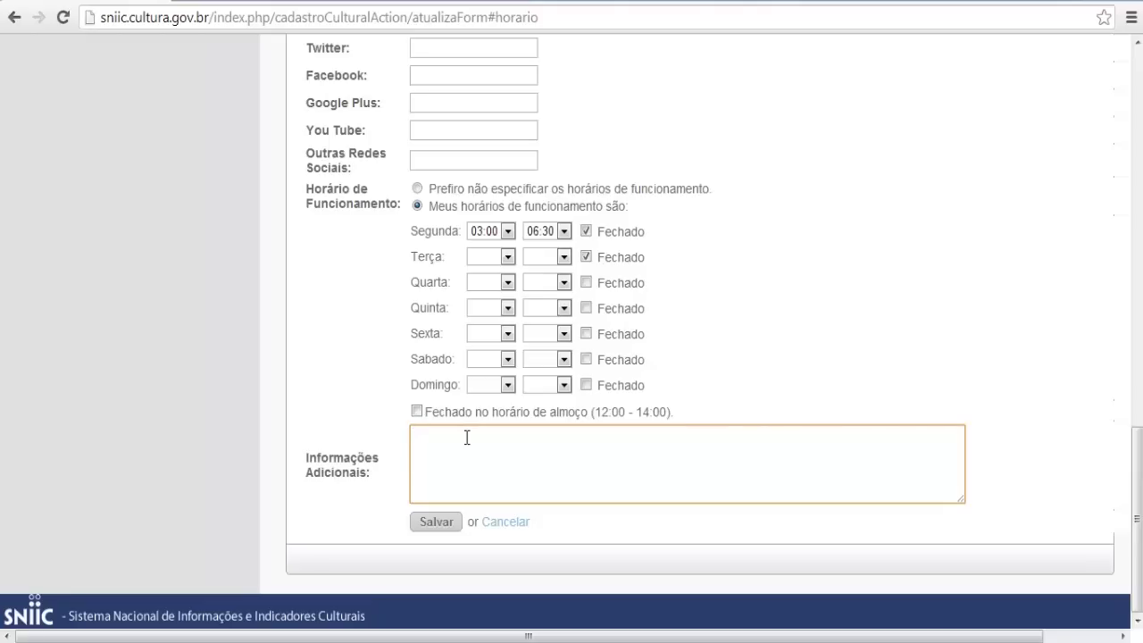
Cancel the cultural object form and go to the Painel de Controle via the Home breadcrumb
click(507, 525)
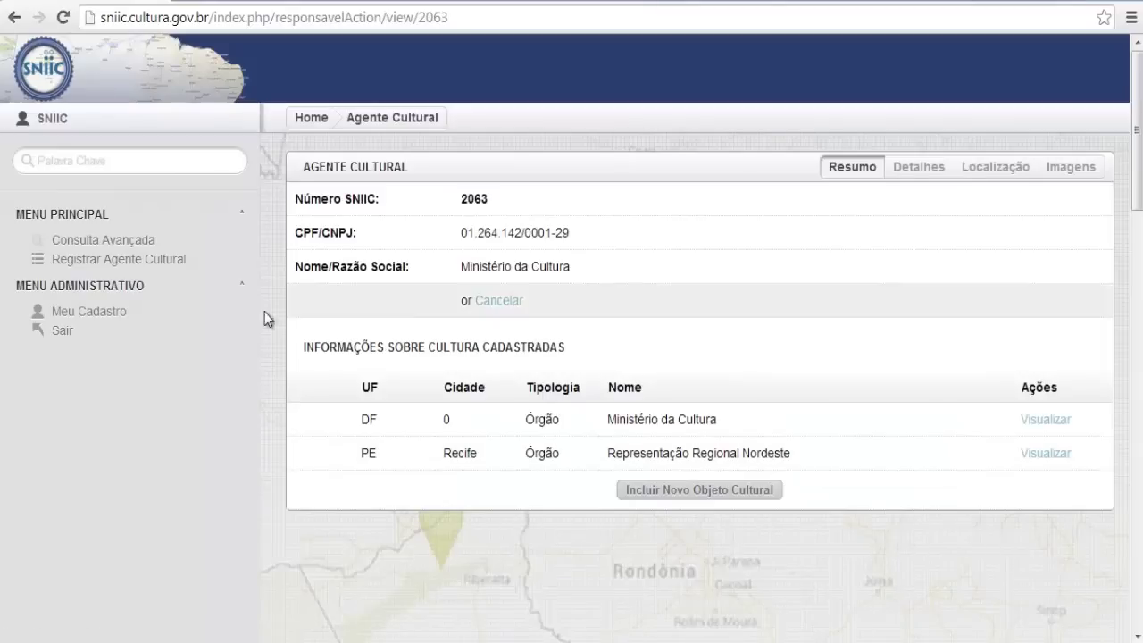
click(323, 125)
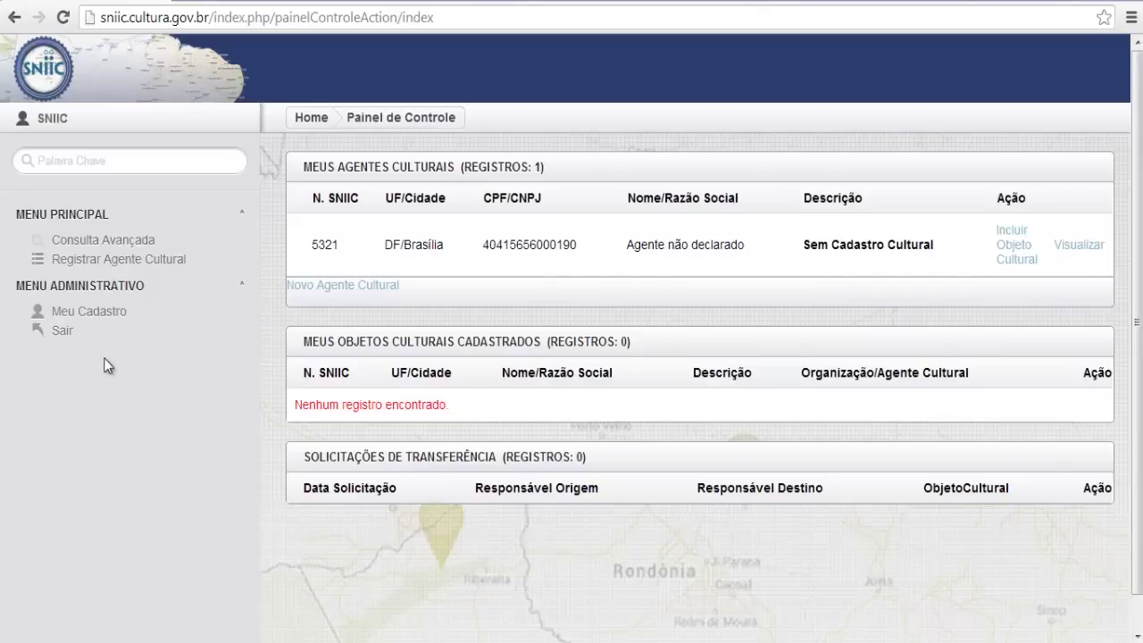
Log out with Sair in the Menu Administrativo, retrying once
click(63, 332)
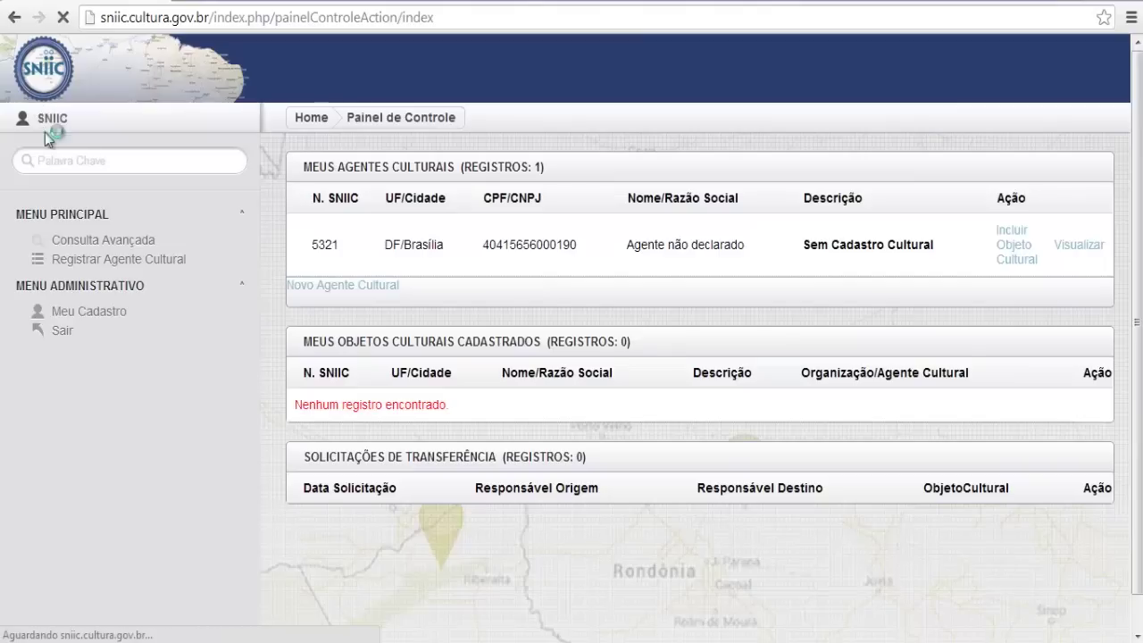
click(63, 334)
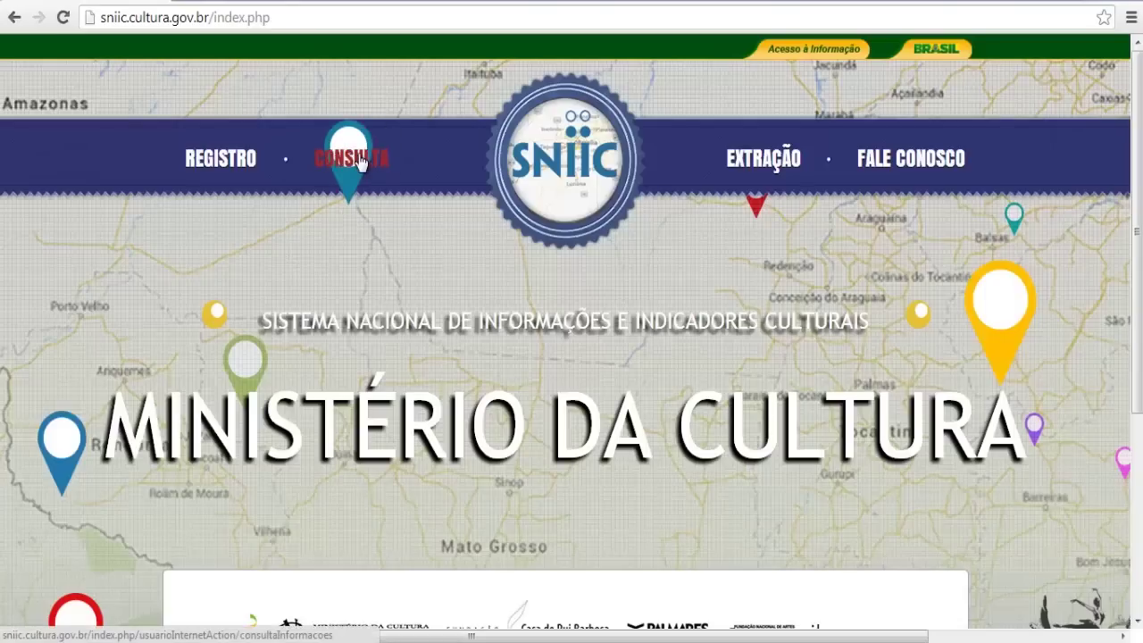
Run a CONSULTA search with Palavra-Chave 'palhaço' and view the results map
click(360, 161)
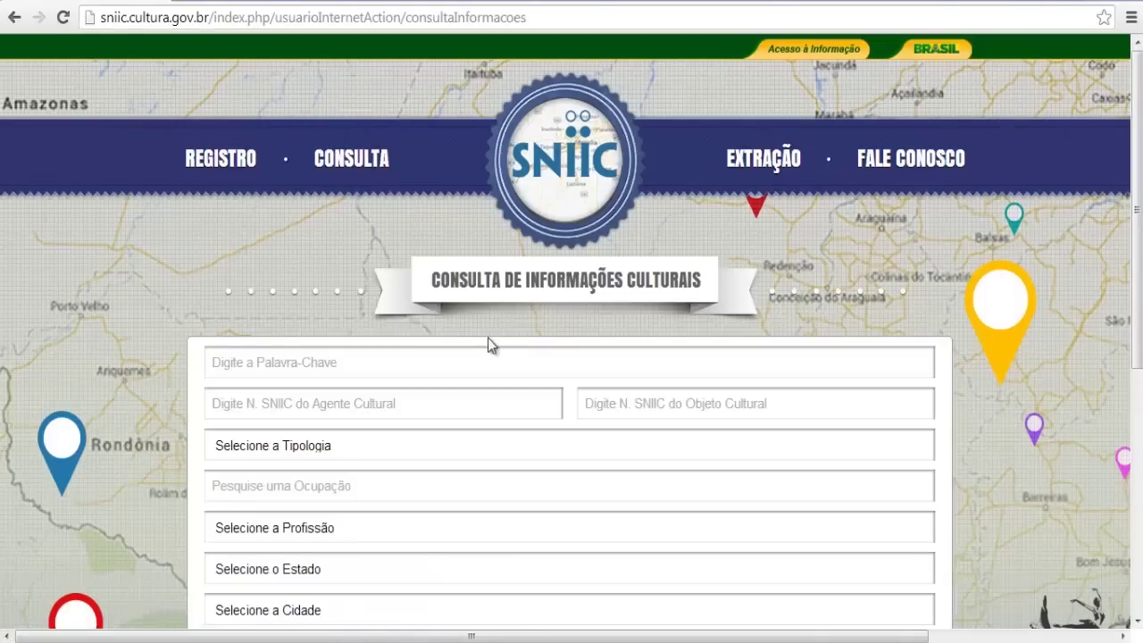
scroll(488, 375, down, 1)
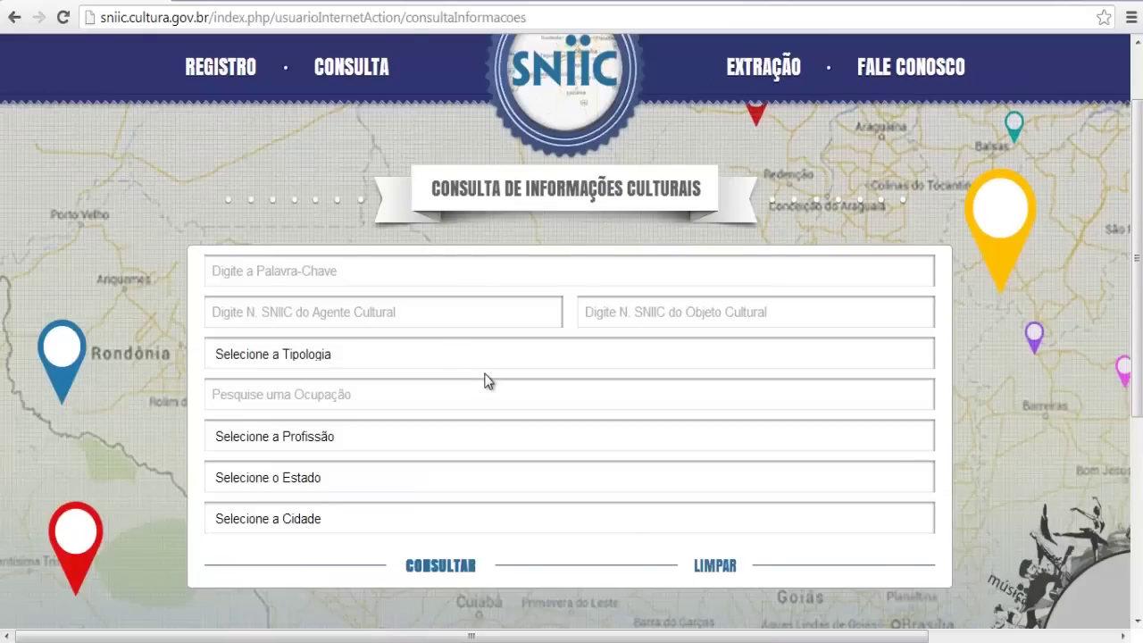
click(380, 270)
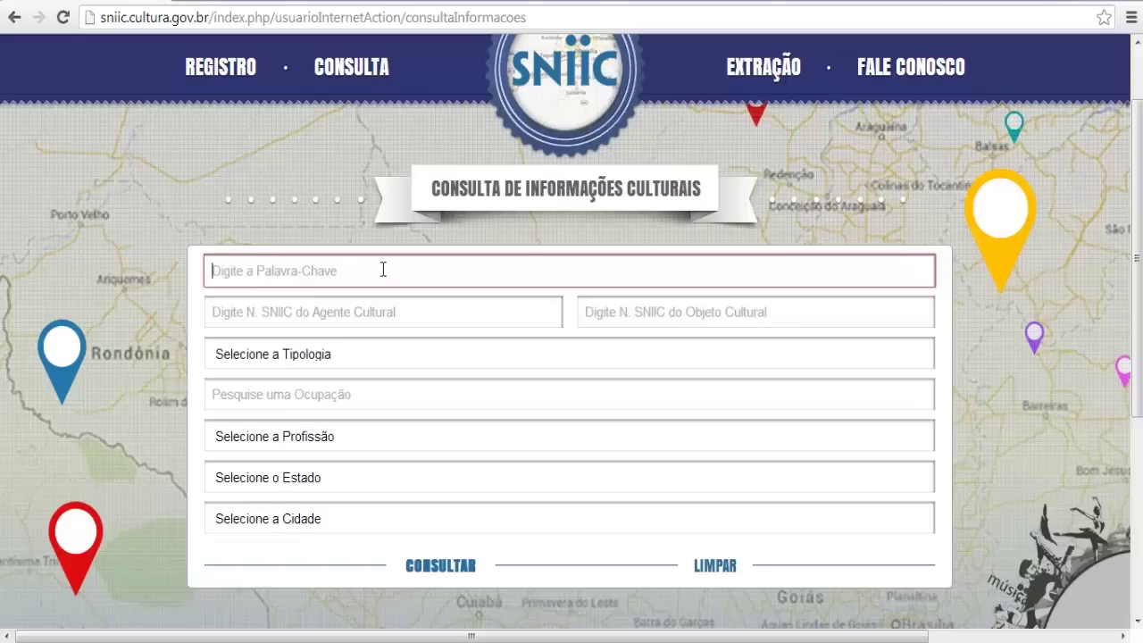
text(palha)
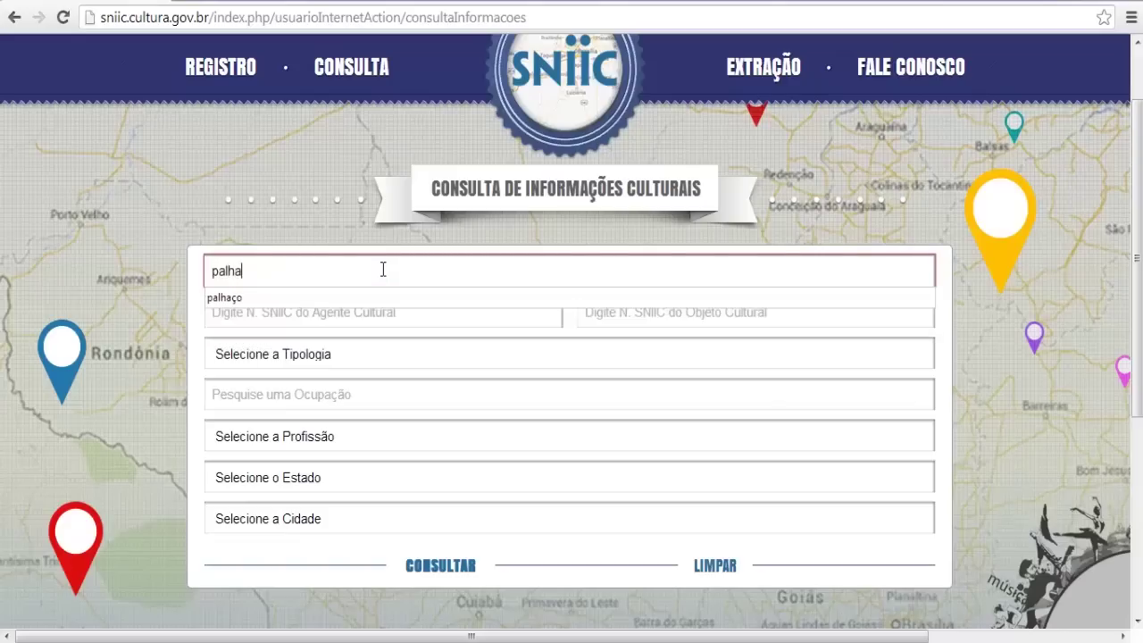
text(ço)
click(381, 229)
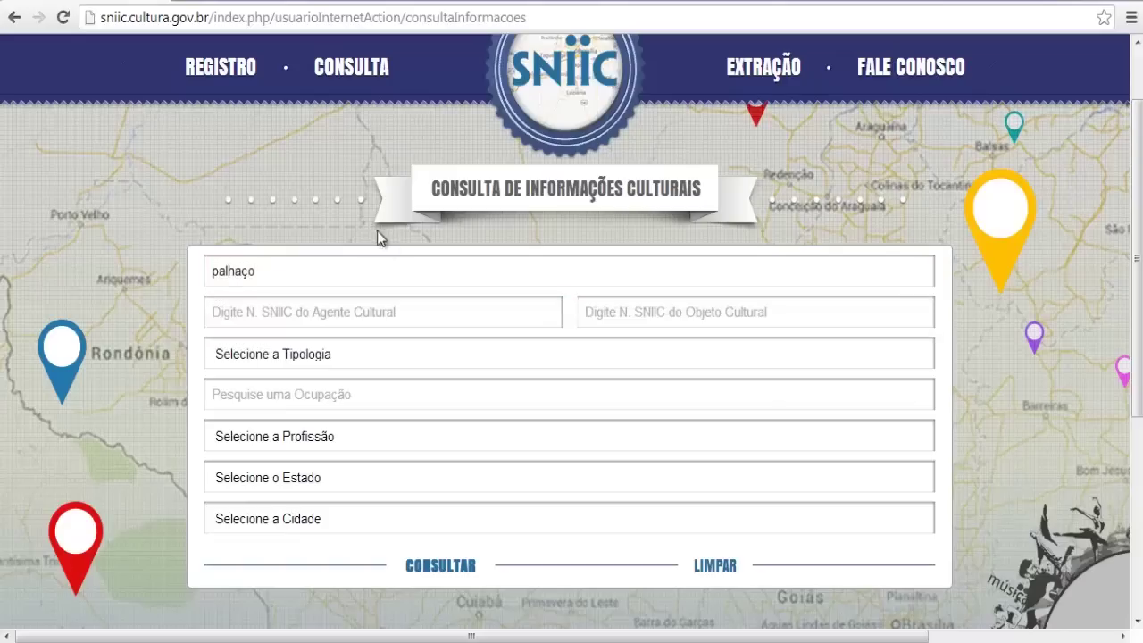
click(462, 565)
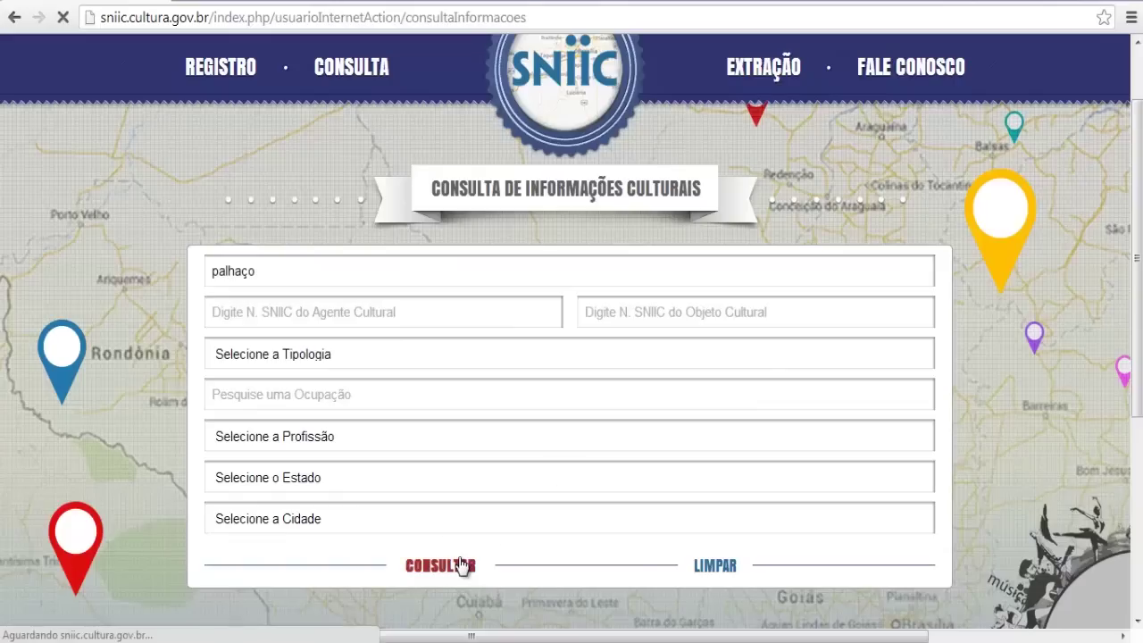
scroll(1010, 334, down, 1)
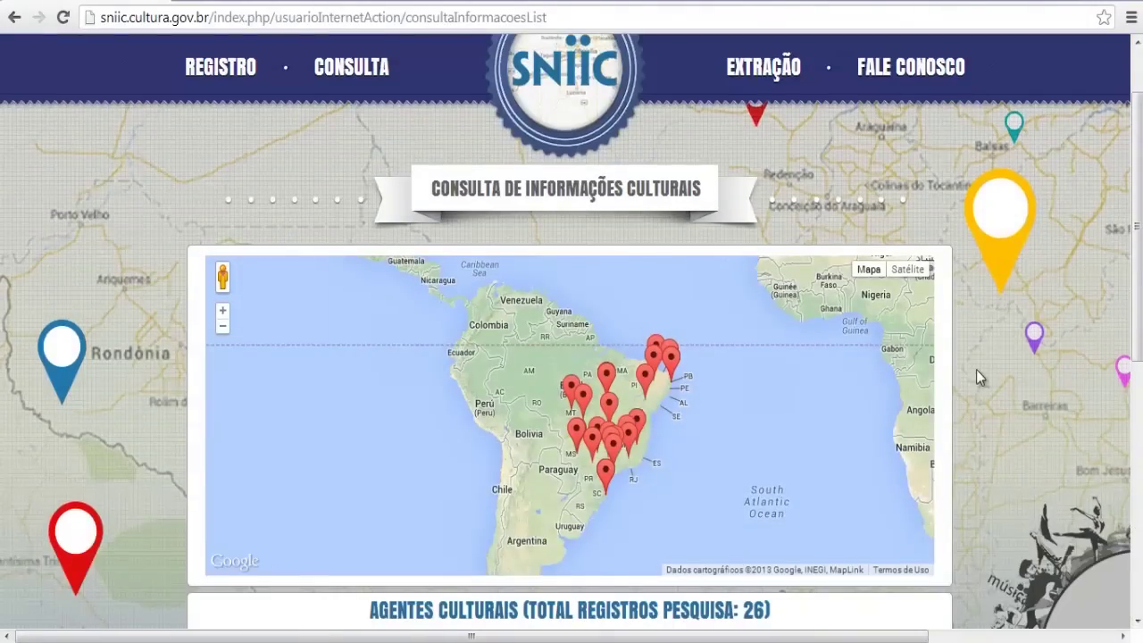
Scroll to the Agentes Culturais results and highlight the MG-BETIM history researcher's description
scroll(980, 377, down, 4)
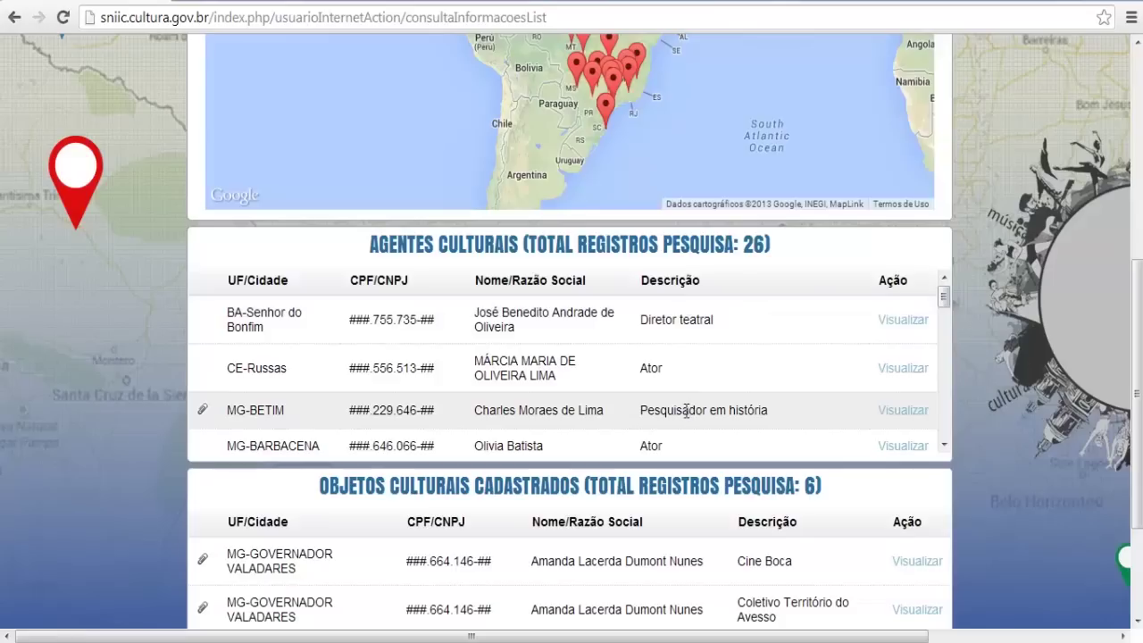
drag(643, 411, 758, 414)
click(757, 413)
click(907, 416)
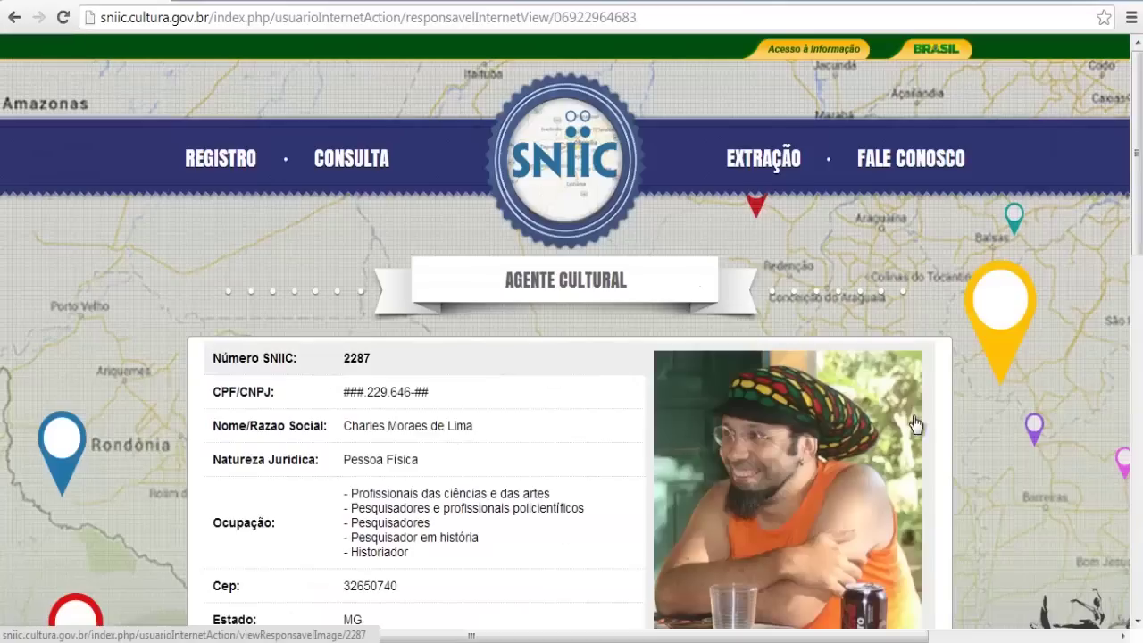
scroll(1001, 366, down, 3)
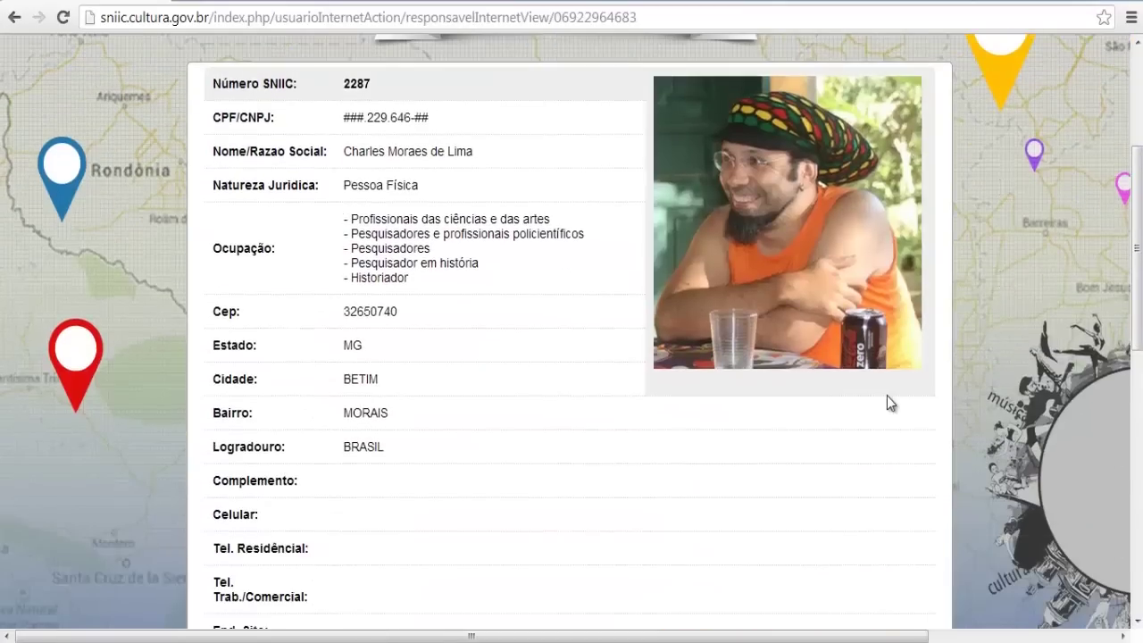
scroll(875, 398, down, 6)
scroll(860, 405, down, 10)
scroll(630, 371, down, 3)
key(ctrl+f)
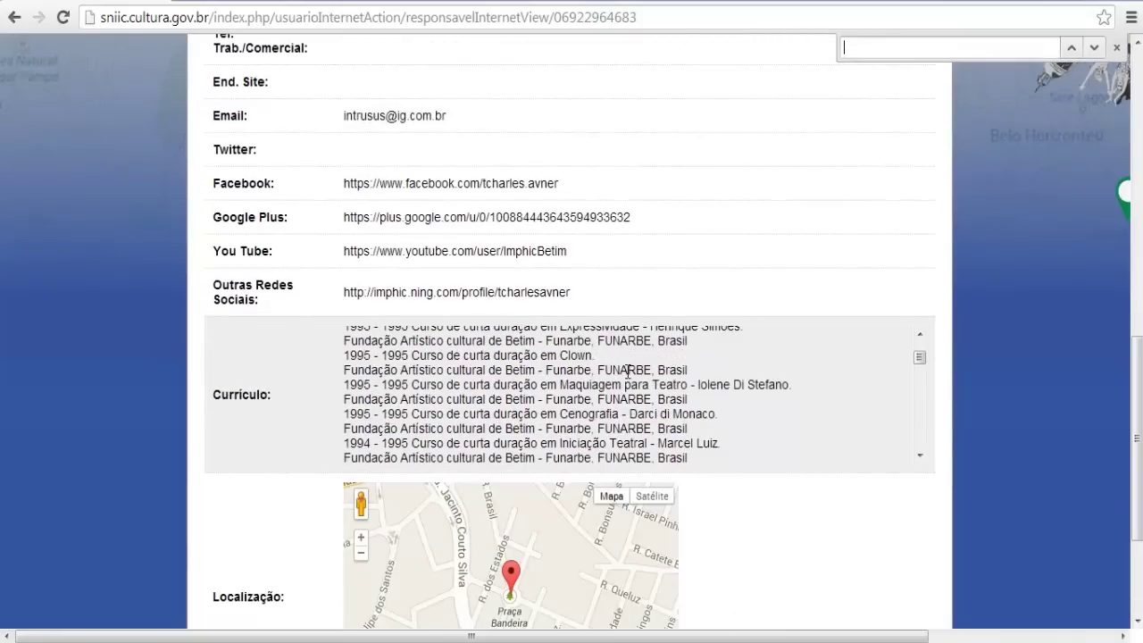
text(palha)
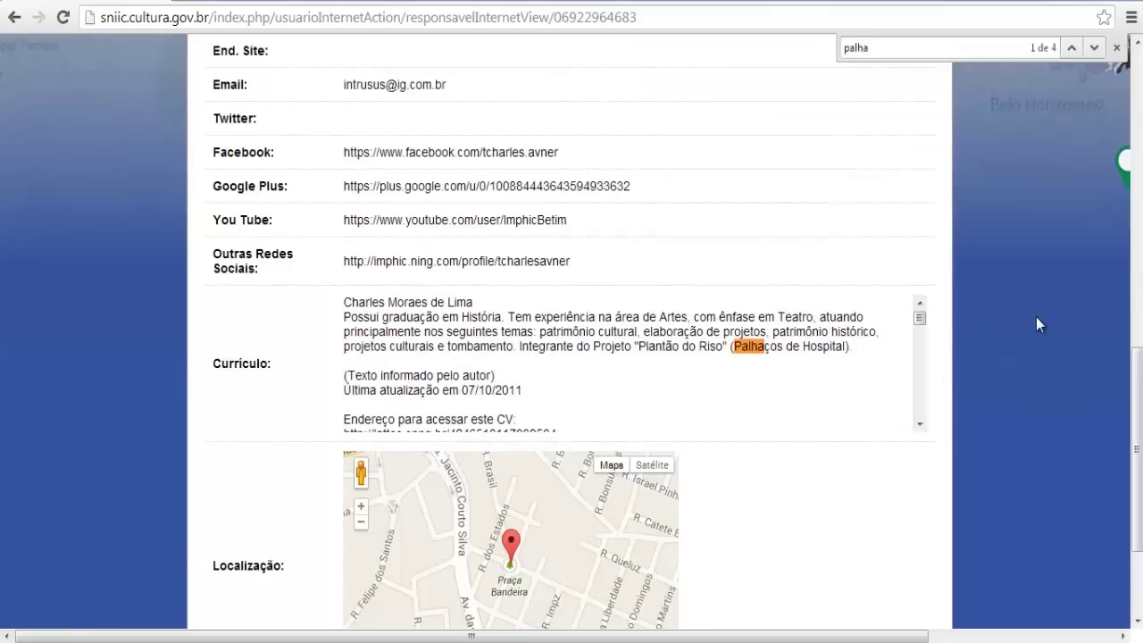
click(1117, 47)
scroll(742, 214, down, 1)
scroll(741, 214, down, 2)
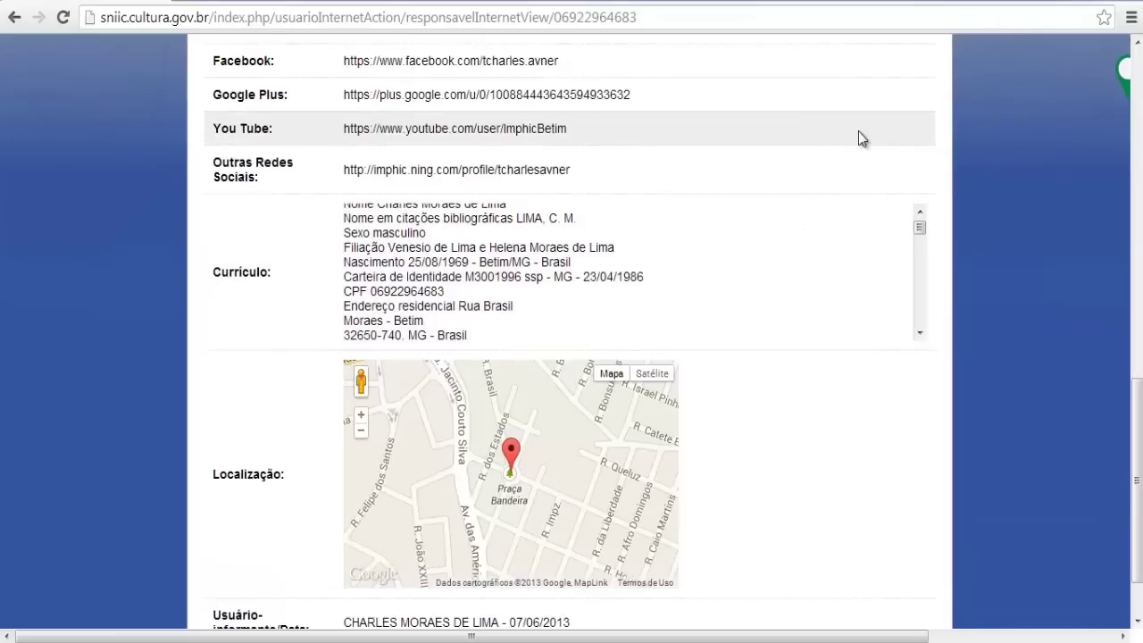
scroll(864, 138, up, 2)
scroll(871, 145, up, 5)
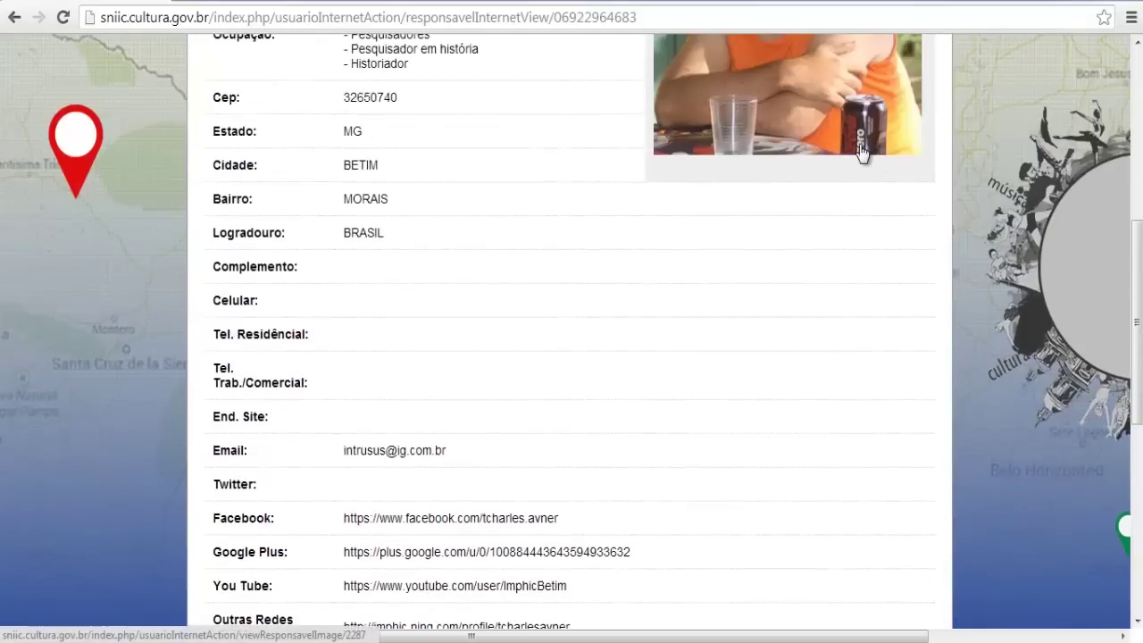
scroll(791, 255, up, 1)
scroll(746, 304, down, 2)
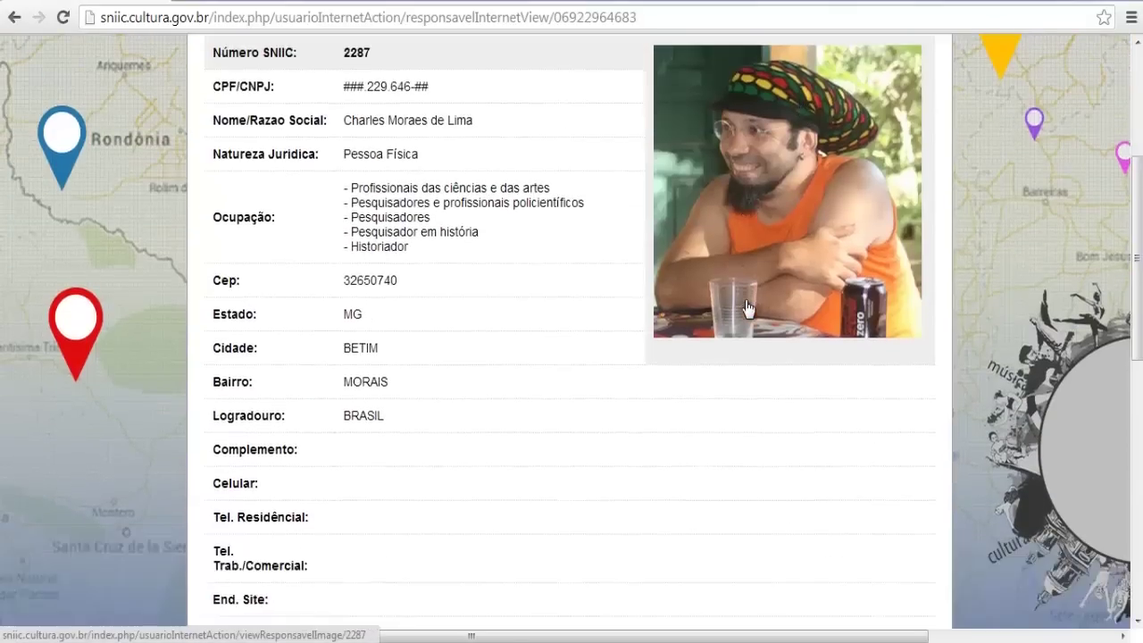